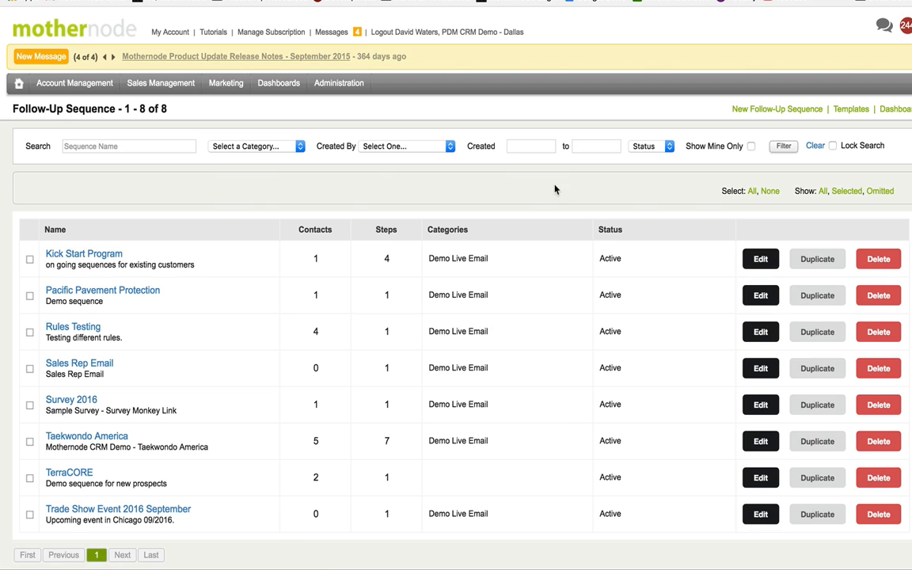
Start a new follow-up sequence named "Marketing Example" with the description "Use this with existing customers"
{"action": "left_click", "coordinate": [744, 111]}
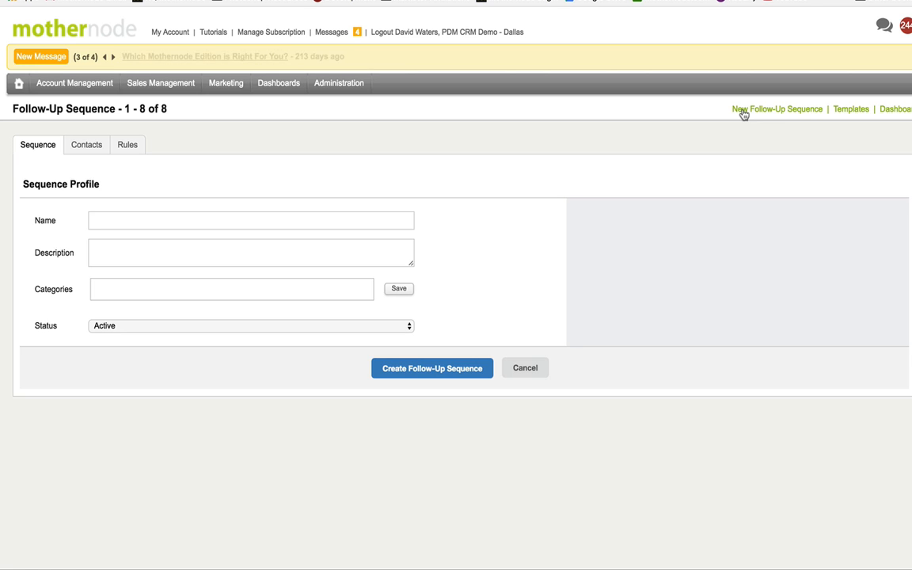
{"action": "left_click", "coordinate": [244, 216]}
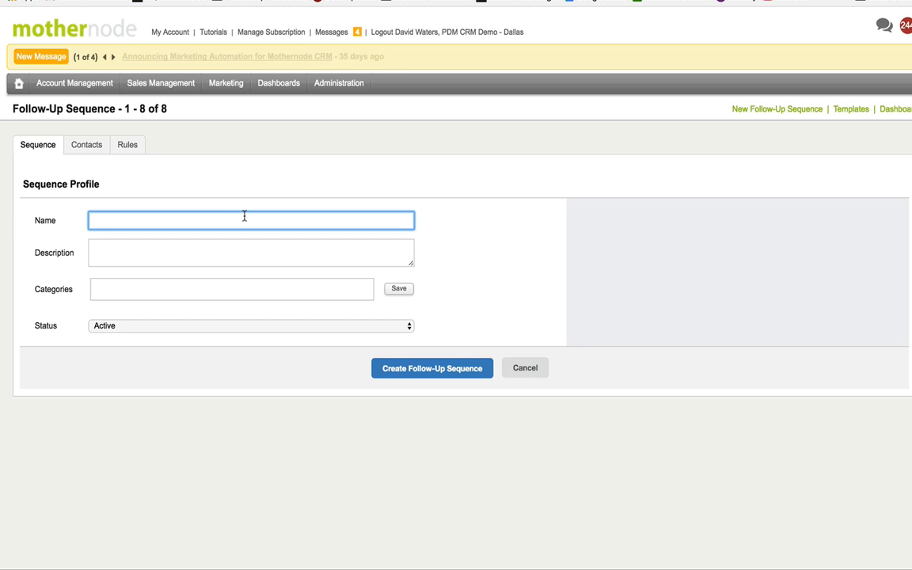
{"action": "type", "text": "Marketi"}
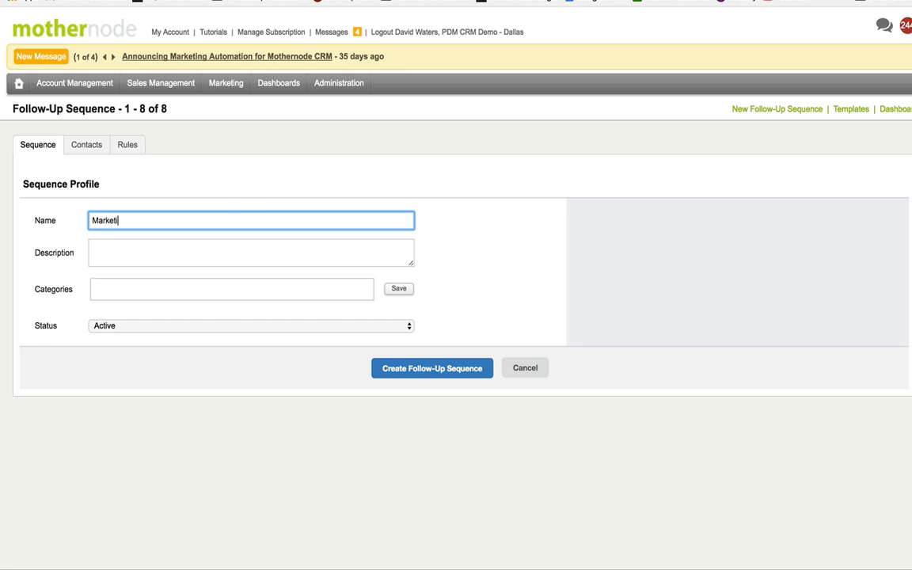
{"action": "type", "text": "ng Example"}
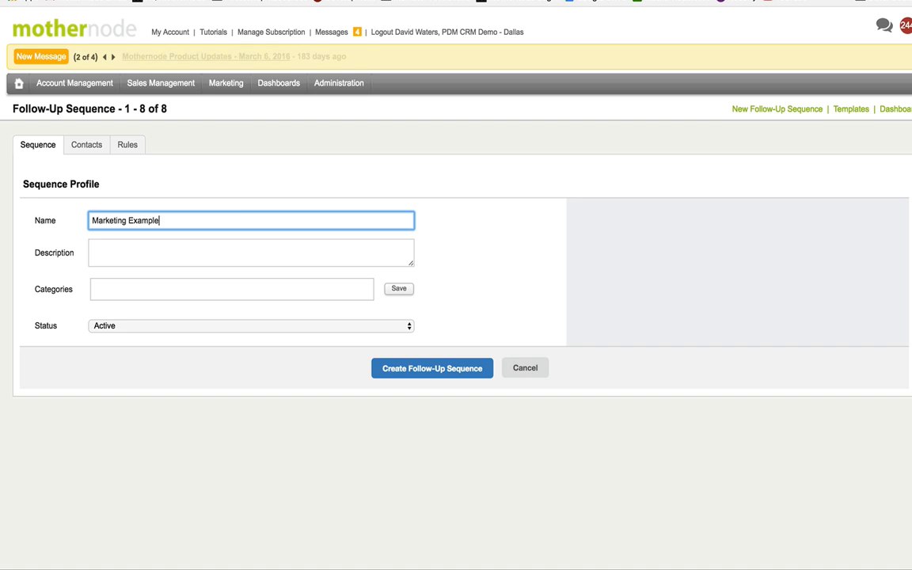
{"action": "left_click", "coordinate": [218, 250]}
{"action": "type", "text": "Use this with ex"}
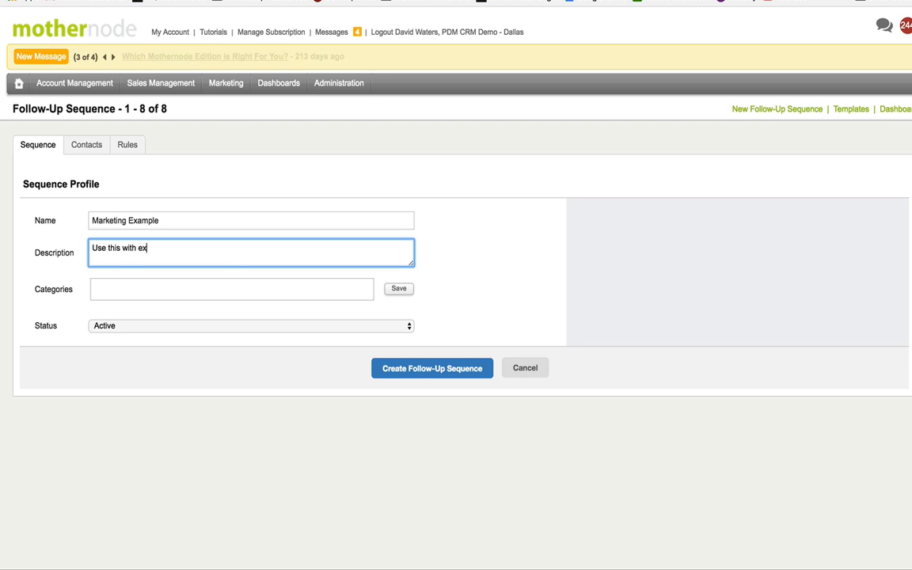
{"action": "type", "text": "tomers"}
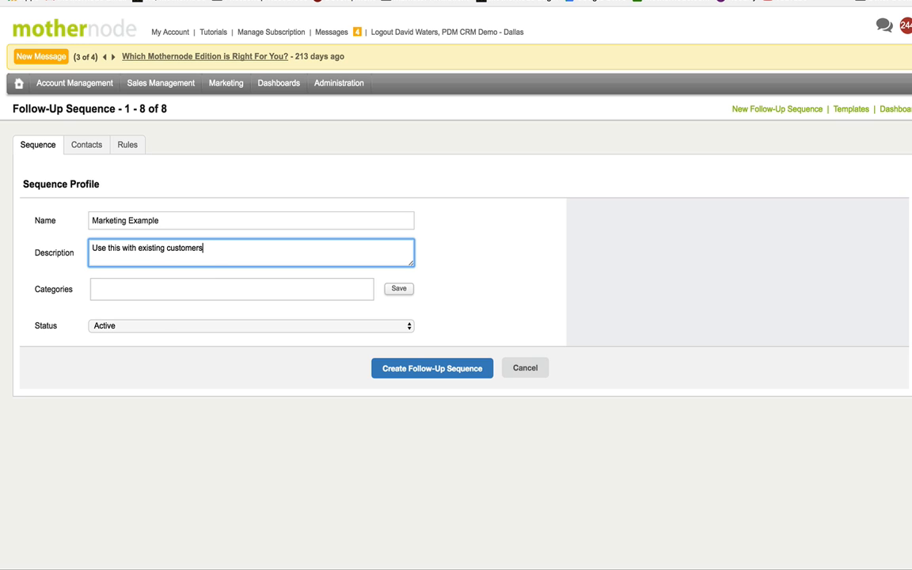
Assign the "Demo Live Email" category to the sequence and create it
{"action": "left_click", "coordinate": [168, 293]}
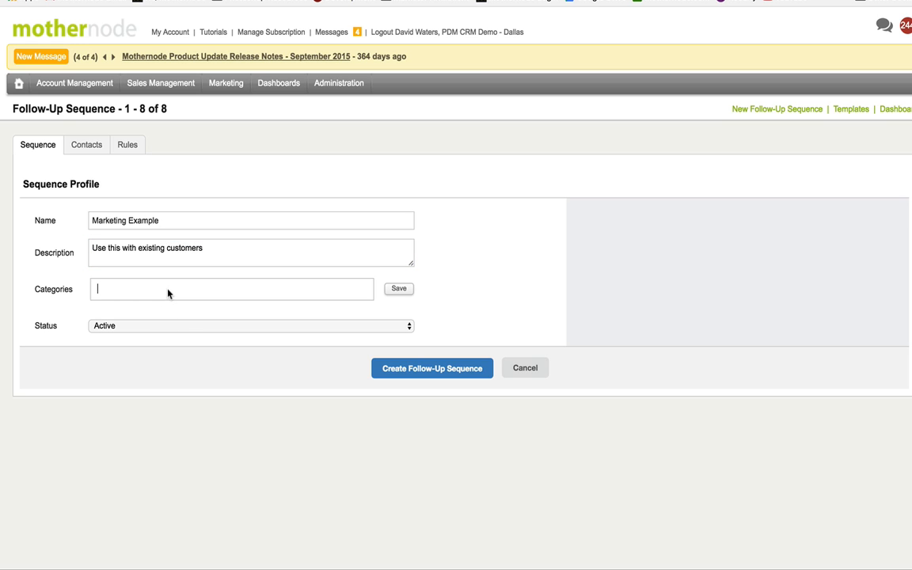
{"action": "type", "text": "De"}
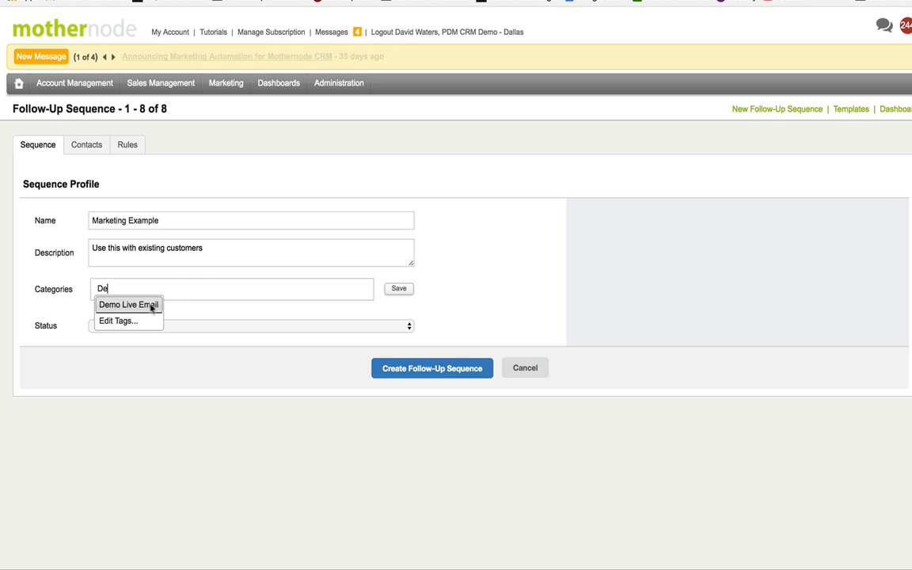
{"action": "left_click", "coordinate": [152, 306]}
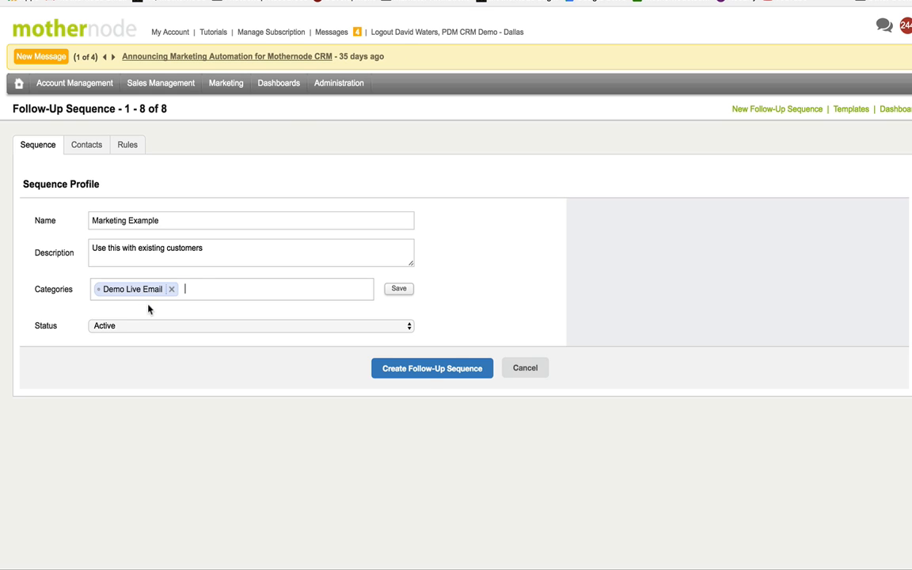
{"action": "left_click", "coordinate": [424, 377]}
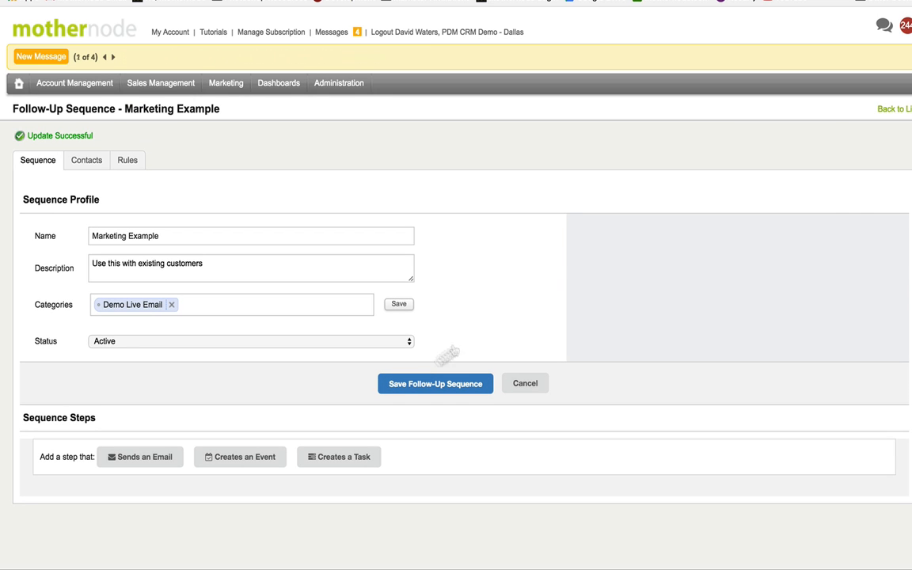
Add a sequence step that sends an email and name it "Step 1"
{"action": "scroll", "coordinate": [456, 317], "scroll_direction": "down", "scroll_amount": 1}
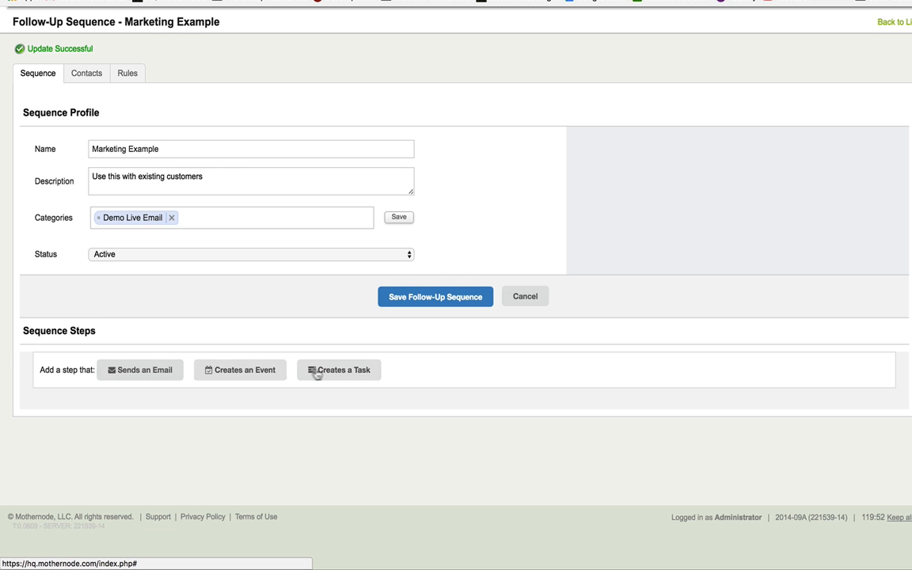
{"action": "left_click", "coordinate": [147, 370]}
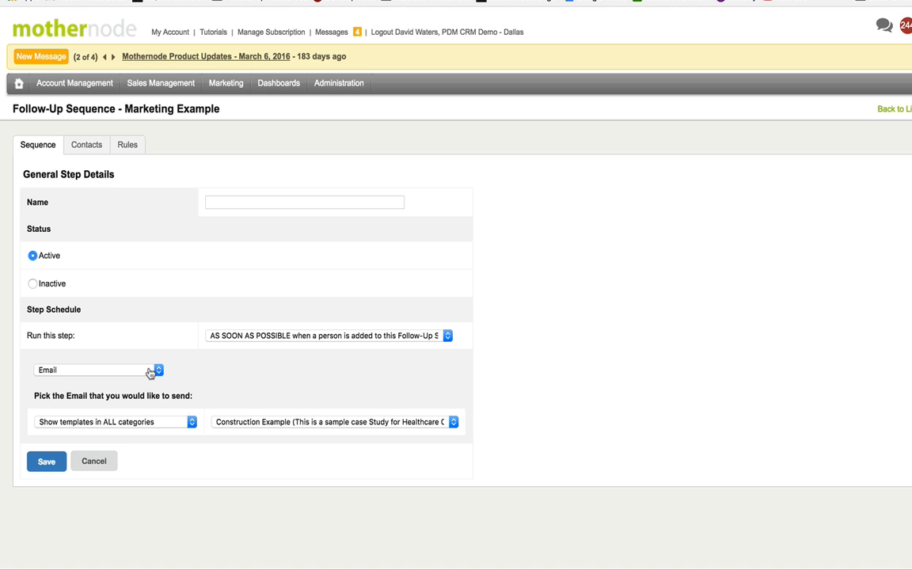
{"action": "left_click", "coordinate": [237, 202]}
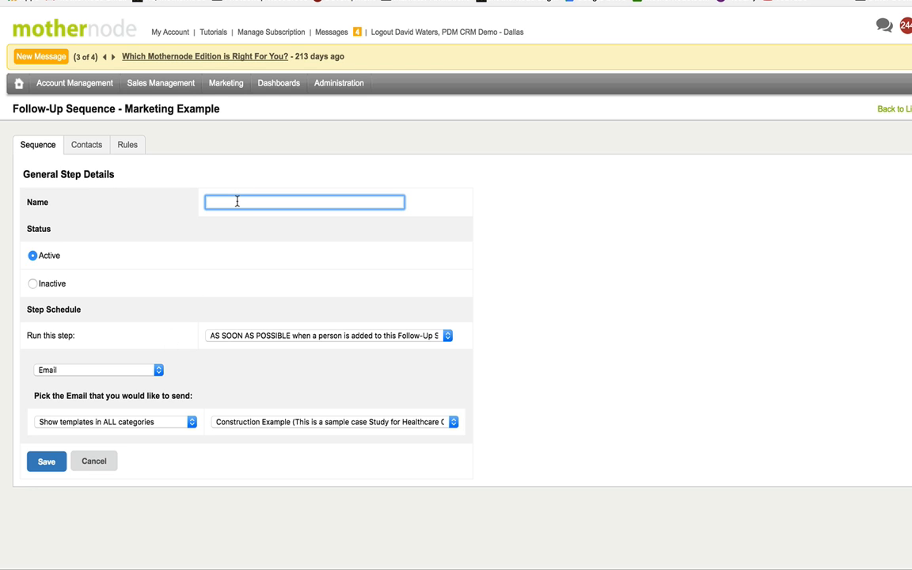
{"action": "type", "text": "Step 1"}
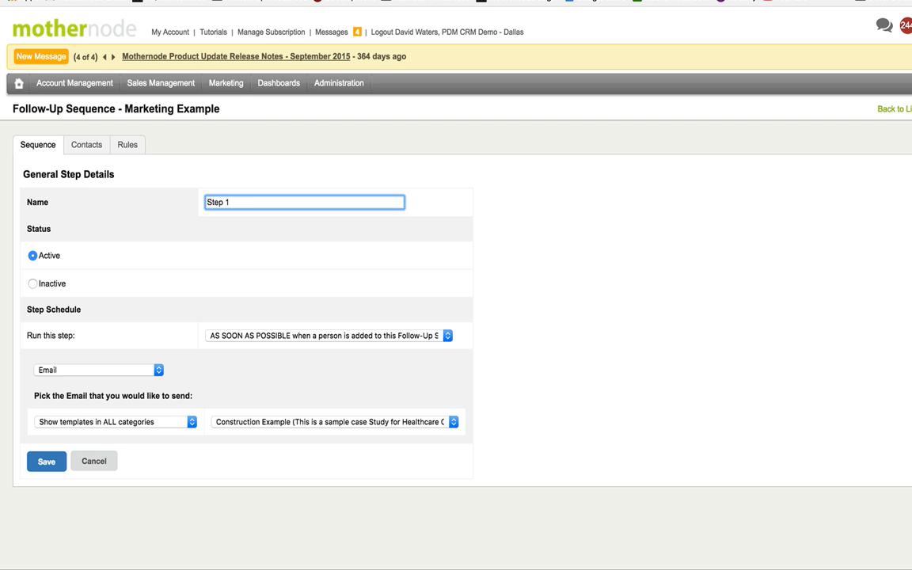
{"action": "key", "text": "Tab"}
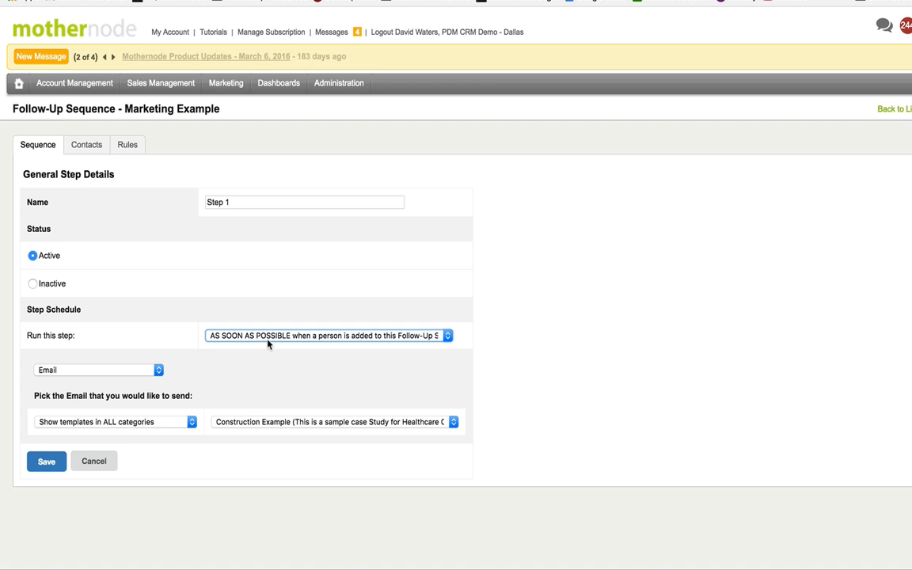
Try scheduling the step to run 1 day after the person is added to the sequence, and check the available send times
{"action": "left_click", "coordinate": [267, 339]}
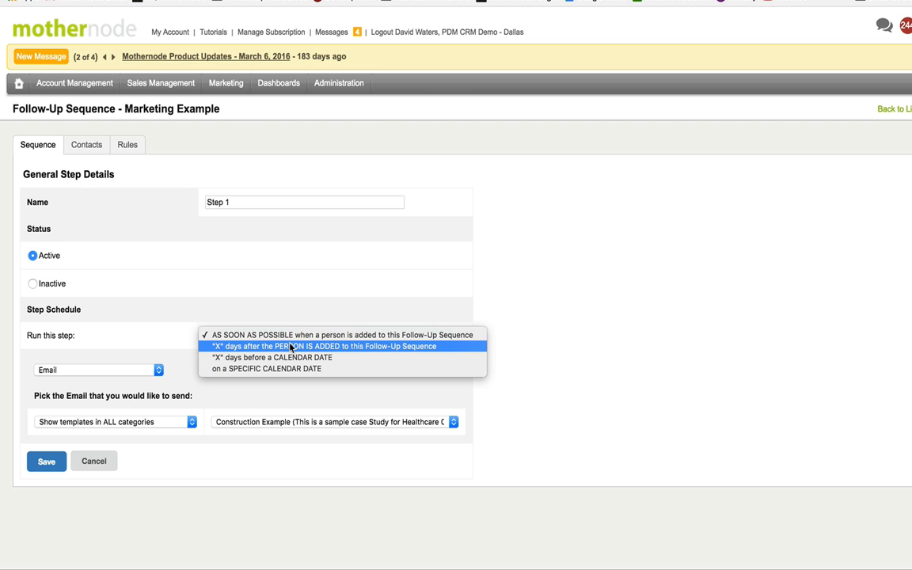
{"action": "left_click", "coordinate": [365, 348]}
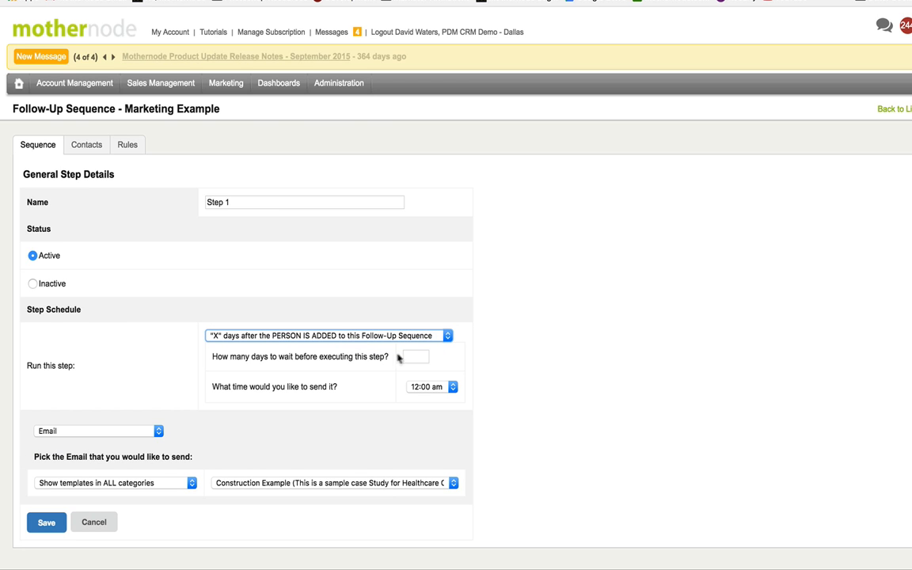
{"action": "left_click", "coordinate": [414, 358]}
{"action": "type", "text": "1"}
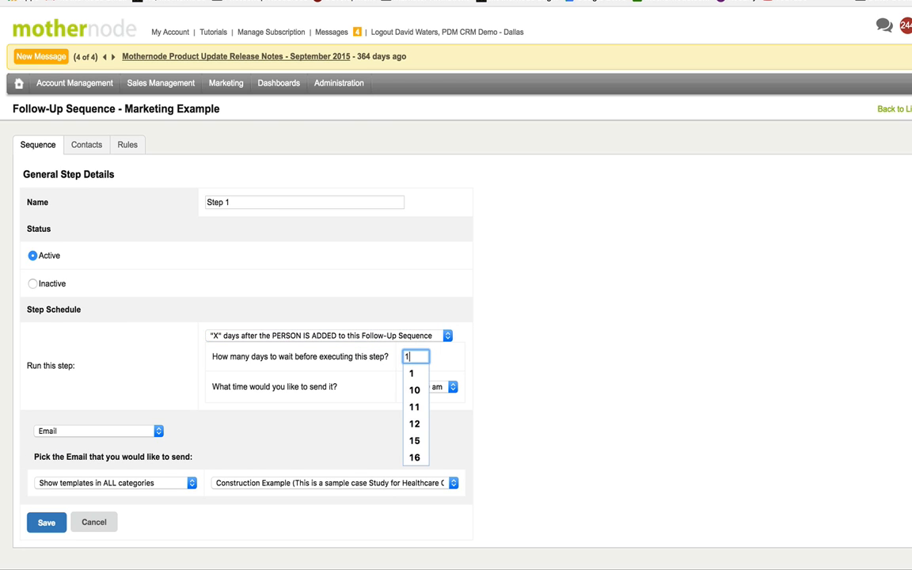
{"action": "left_click", "coordinate": [437, 364]}
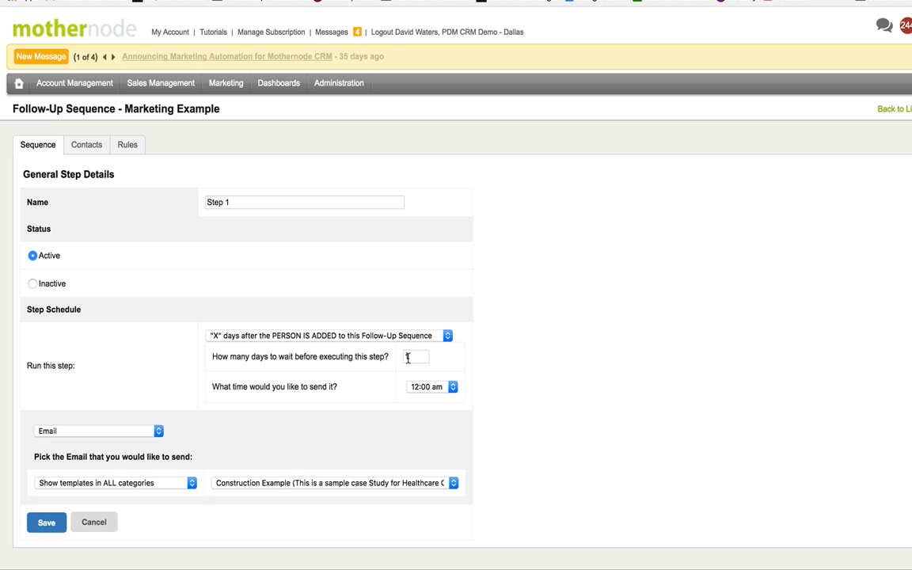
{"action": "left_click", "coordinate": [426, 387]}
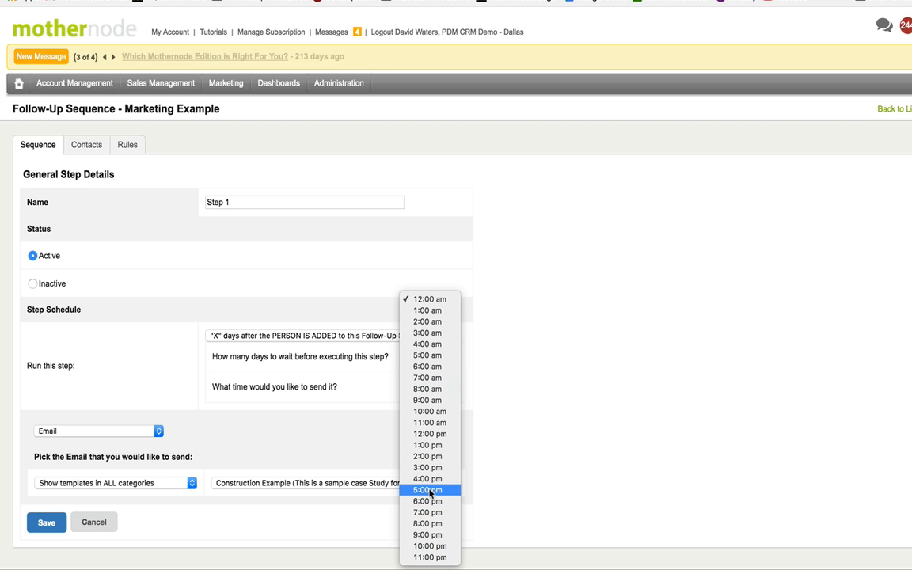
{"action": "left_click", "coordinate": [592, 407]}
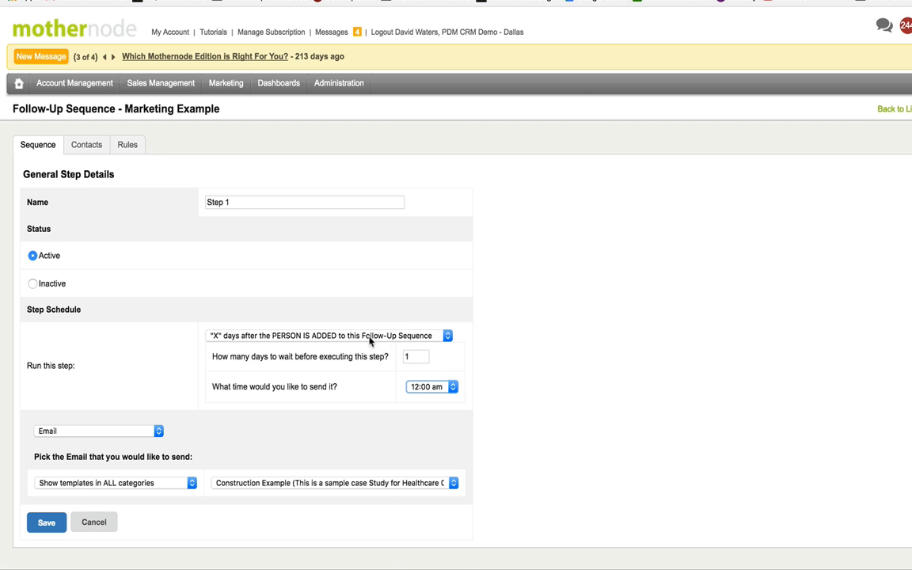
Try the "X" days before a CALENDAR DATE and on a SPECIFIC CALENDAR DATE schedules, and check the available event times
{"action": "left_click", "coordinate": [428, 336]}
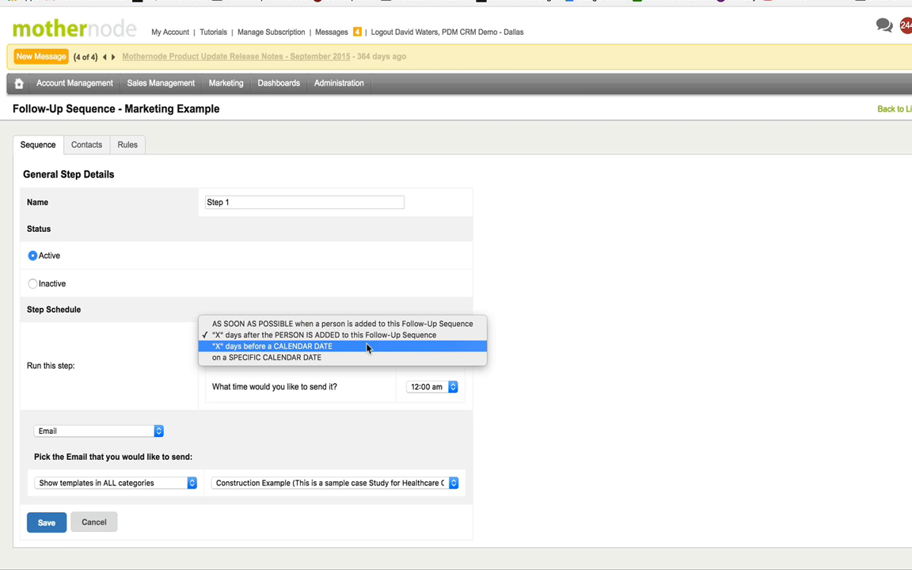
{"action": "key", "text": "Escape"}
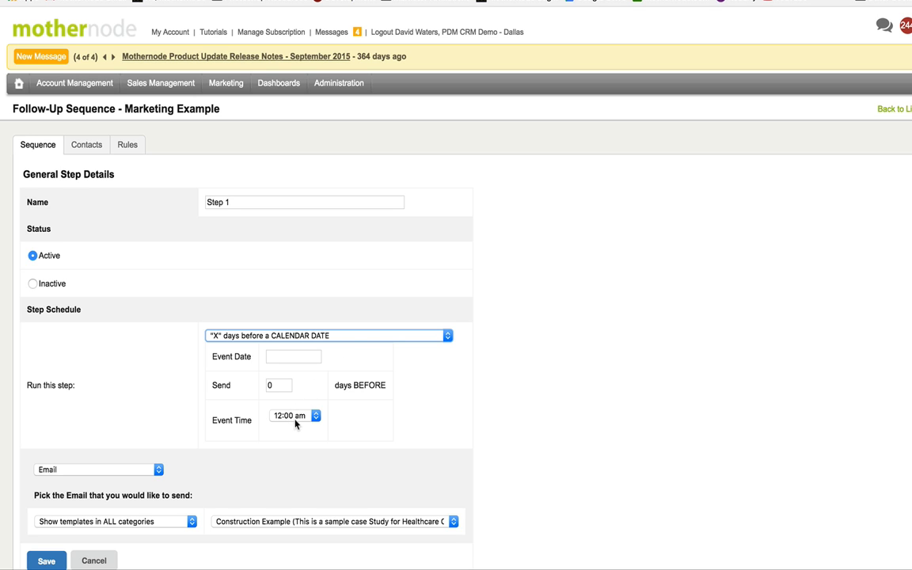
{"action": "left_click", "coordinate": [321, 336]}
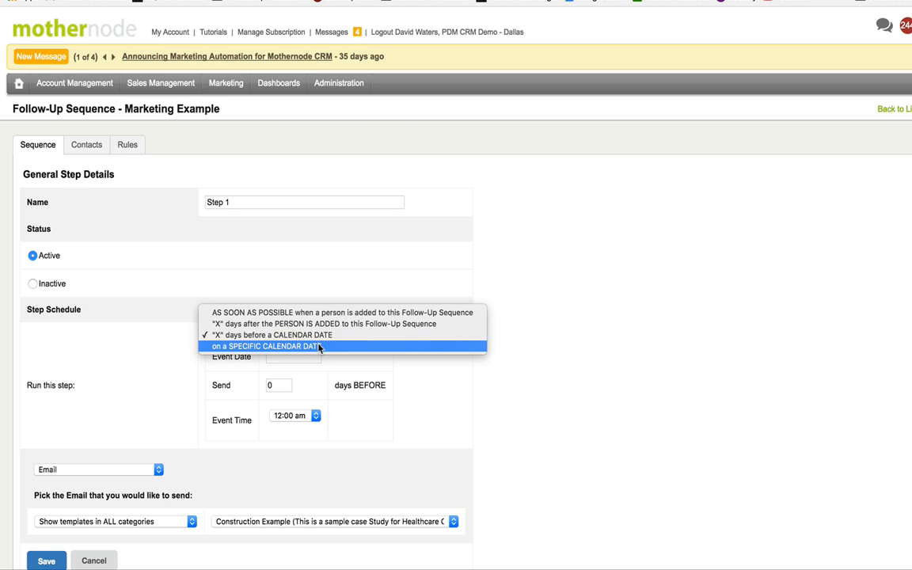
{"action": "left_click", "coordinate": [321, 346]}
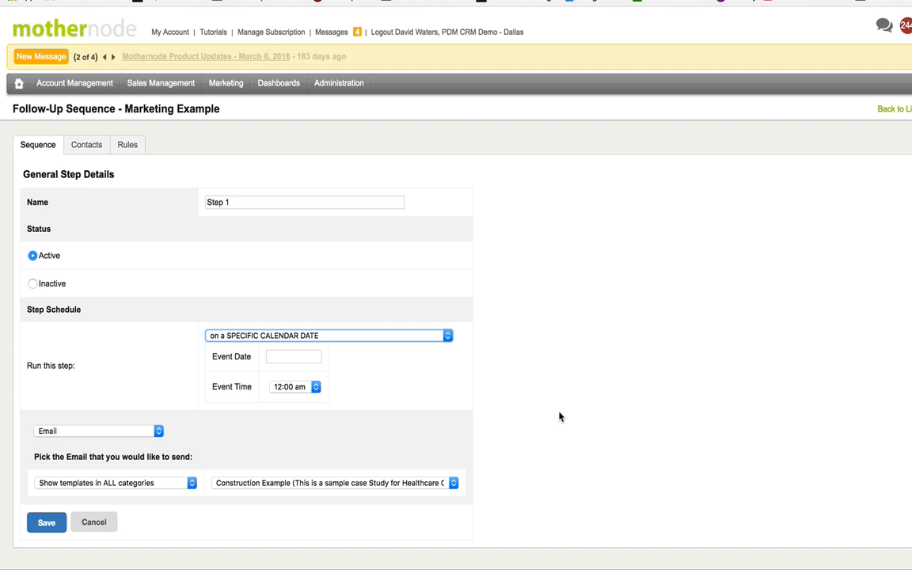
{"action": "left_click", "coordinate": [283, 388]}
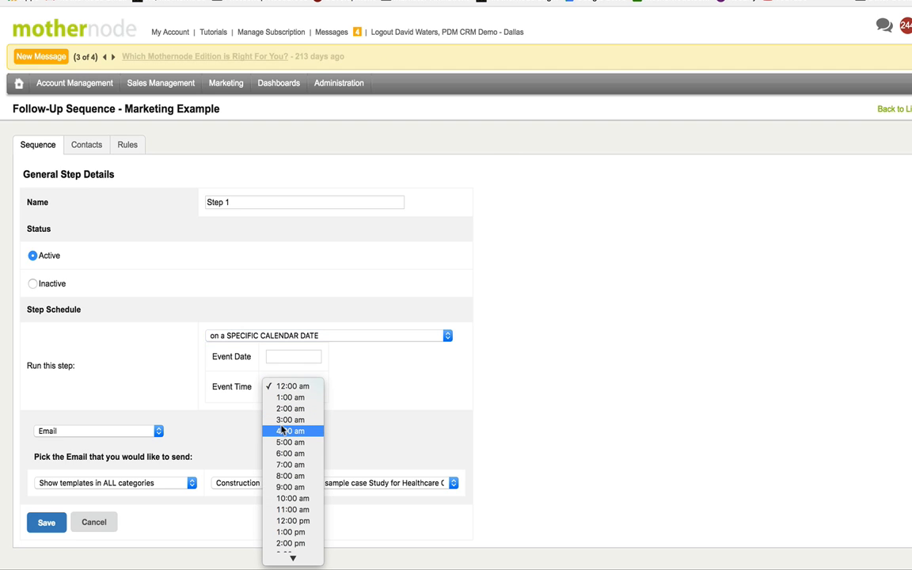
{"action": "left_click", "coordinate": [377, 363]}
Schedule the step to run AS SOON AS POSSIBLE when a person is added, with Email as its action
{"action": "left_click", "coordinate": [344, 336]}
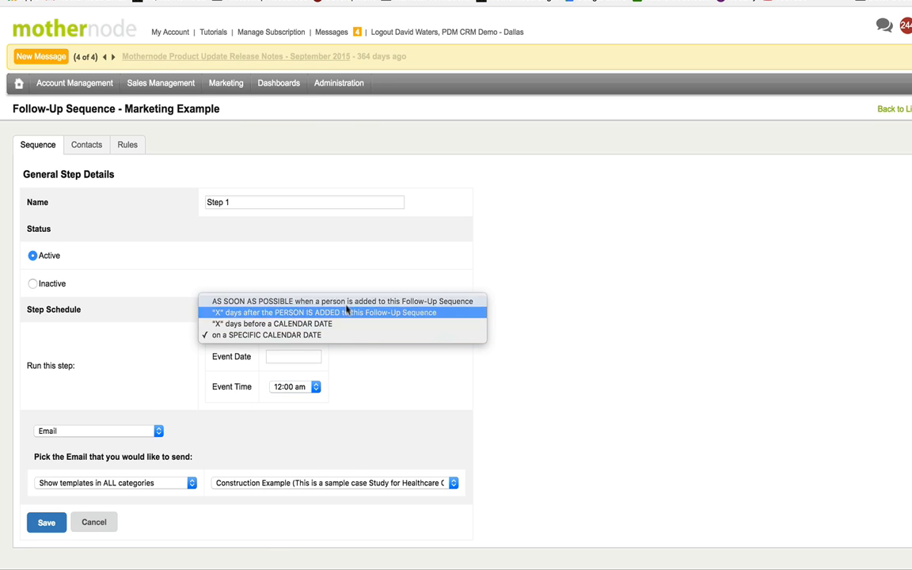
{"action": "left_click", "coordinate": [346, 302]}
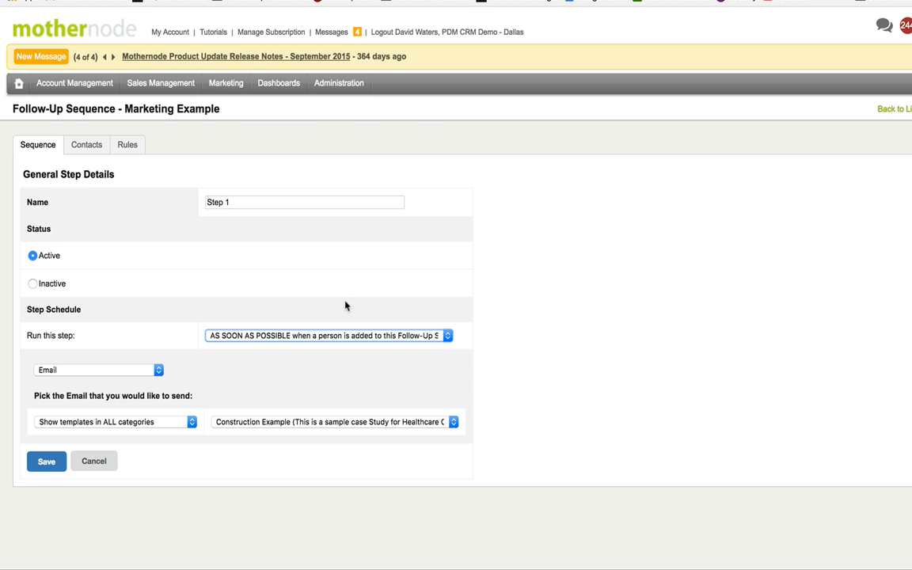
{"action": "left_click", "coordinate": [131, 369]}
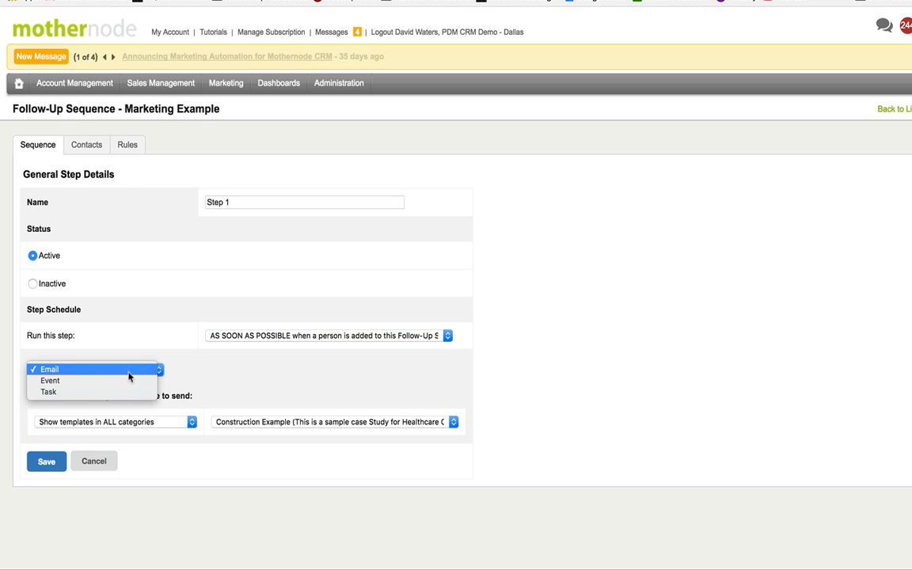
{"action": "left_click", "coordinate": [129, 370]}
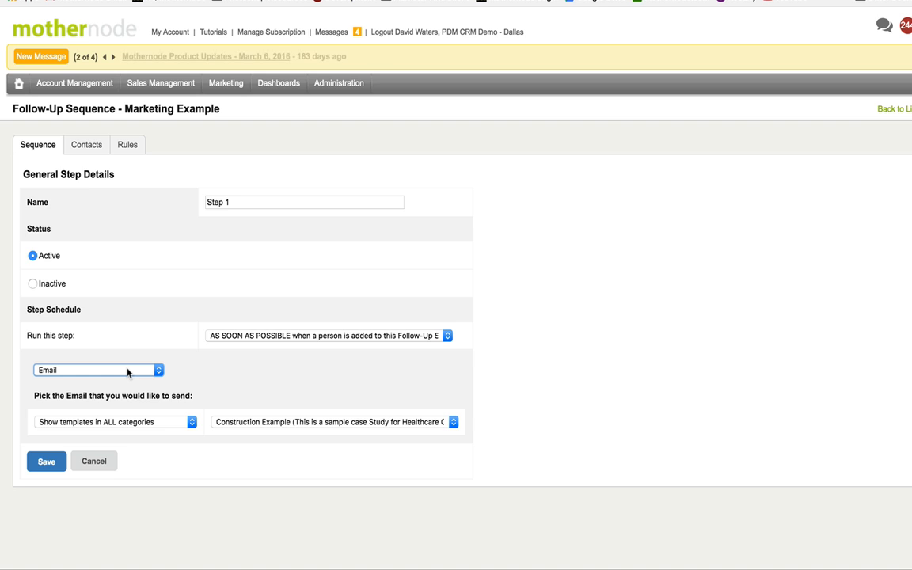
Choose the "Monaghan's Taekwondo - Fight Like a Girl" email from the Taekwondo template category and save the step
{"action": "left_click", "coordinate": [136, 423]}
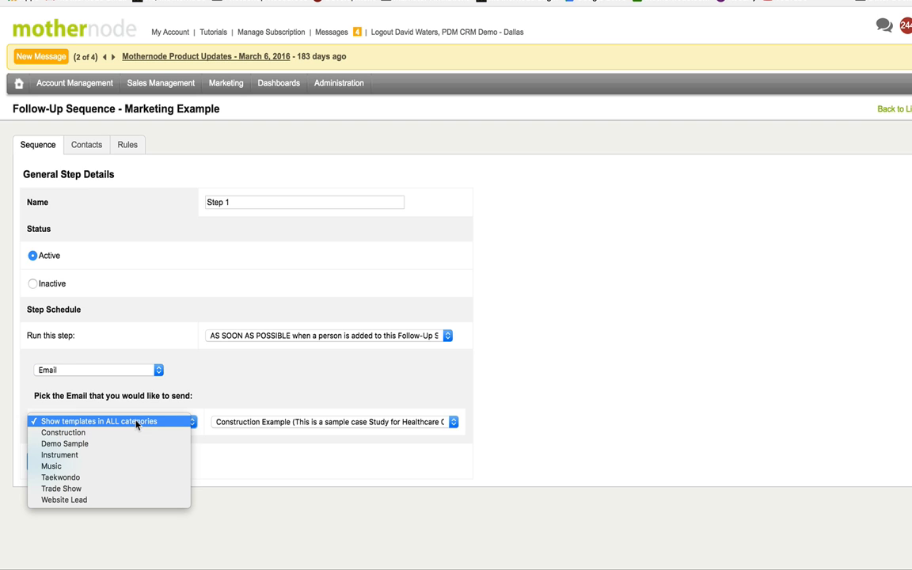
{"action": "left_click", "coordinate": [132, 478]}
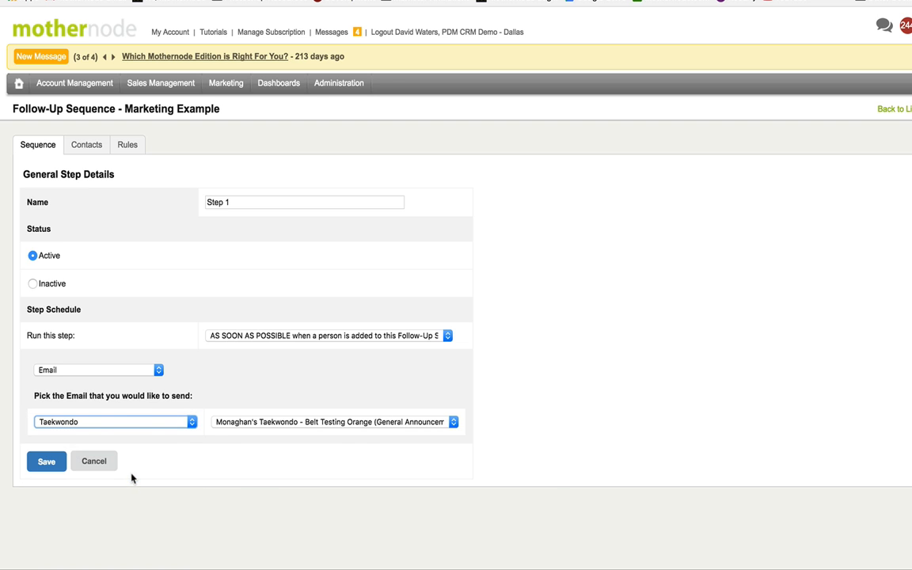
{"action": "left_click", "coordinate": [221, 423]}
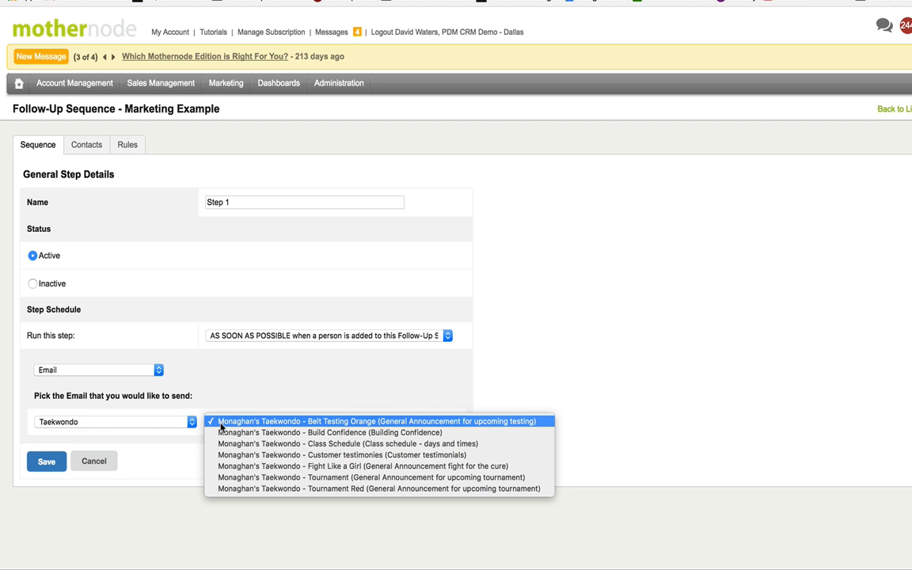
{"action": "left_click", "coordinate": [221, 469]}
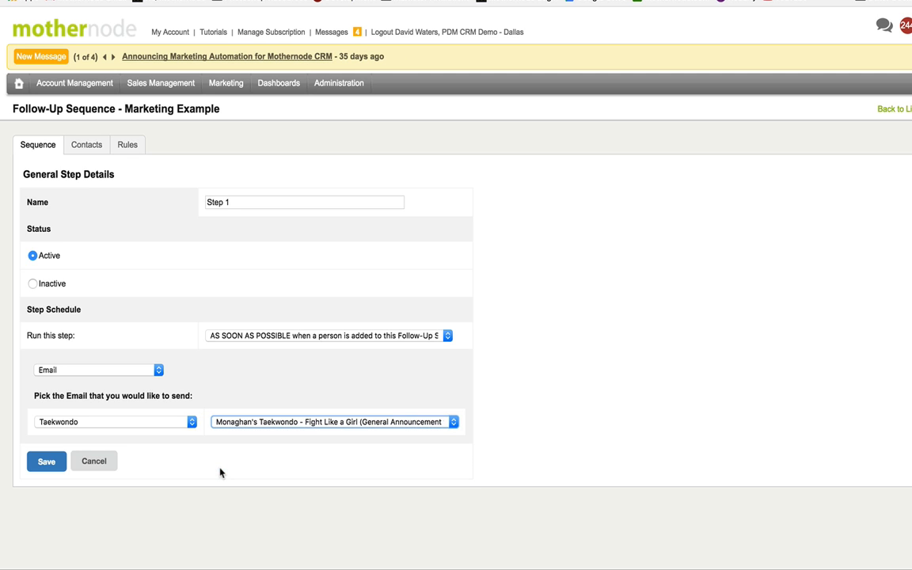
{"action": "left_click", "coordinate": [45, 461]}
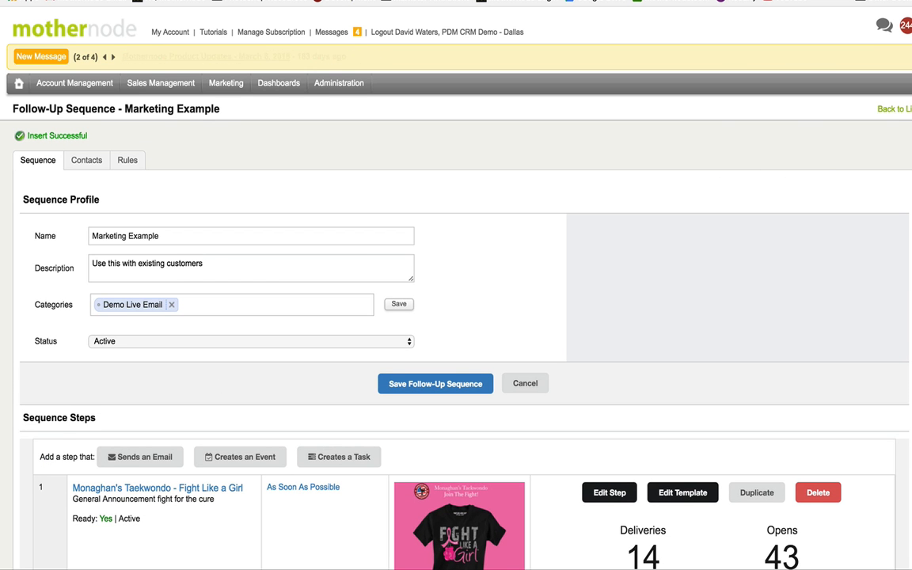
Try the "X" days after the PERSON IS ADDED schedule on the first email step, and close the schedule without updating it
{"action": "scroll", "coordinate": [45, 461], "scroll_direction": "down", "scroll_amount": 3}
{"action": "scroll", "coordinate": [456, 285], "scroll_direction": "down", "scroll_amount": 1}
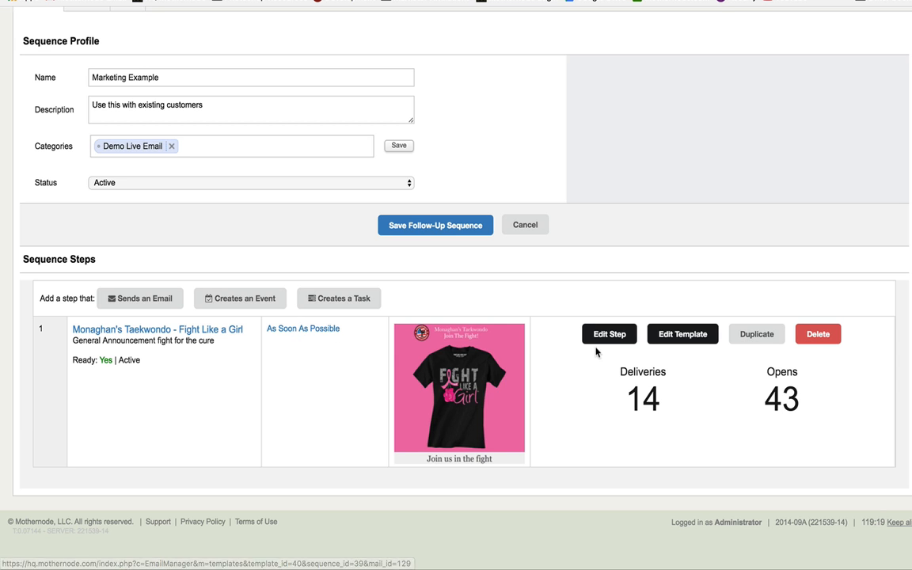
{"action": "left_click", "coordinate": [316, 331]}
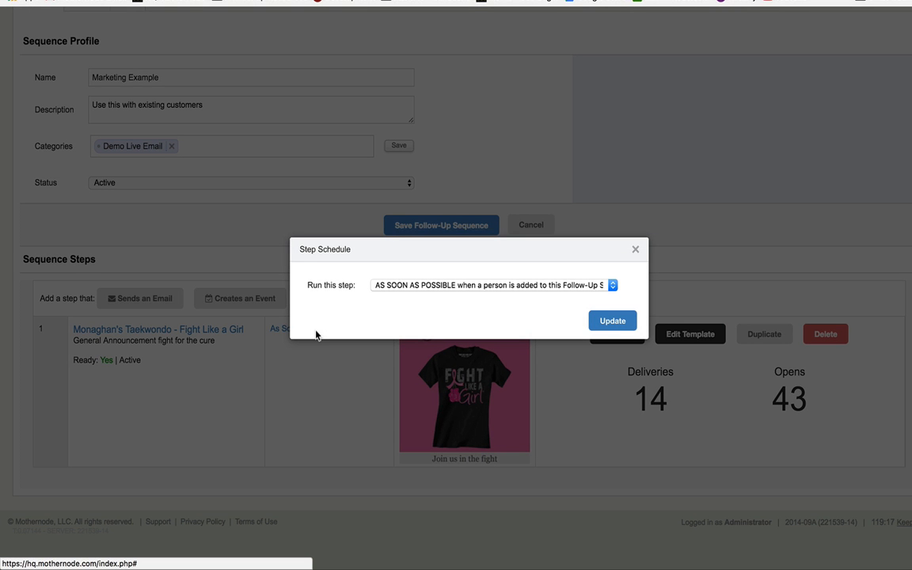
{"action": "left_click", "coordinate": [384, 285]}
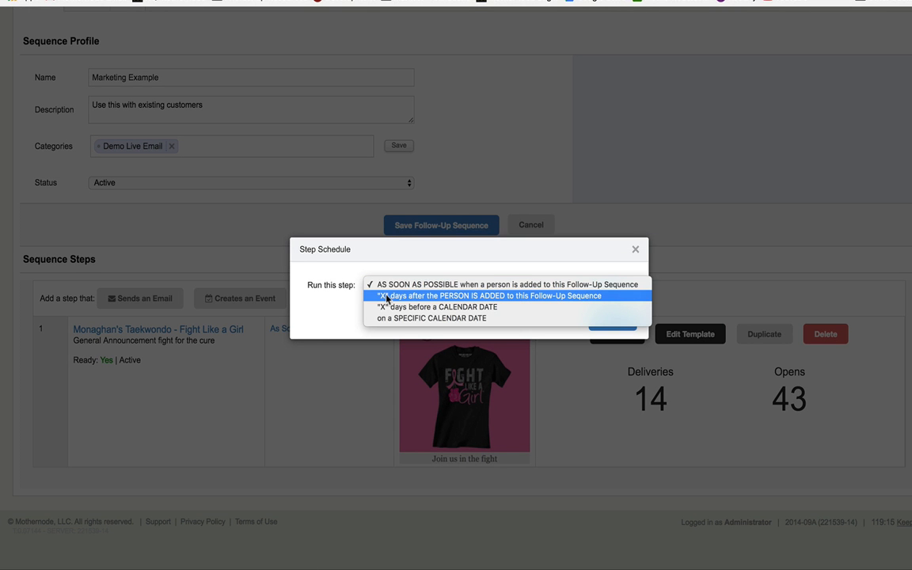
{"action": "left_click", "coordinate": [387, 296]}
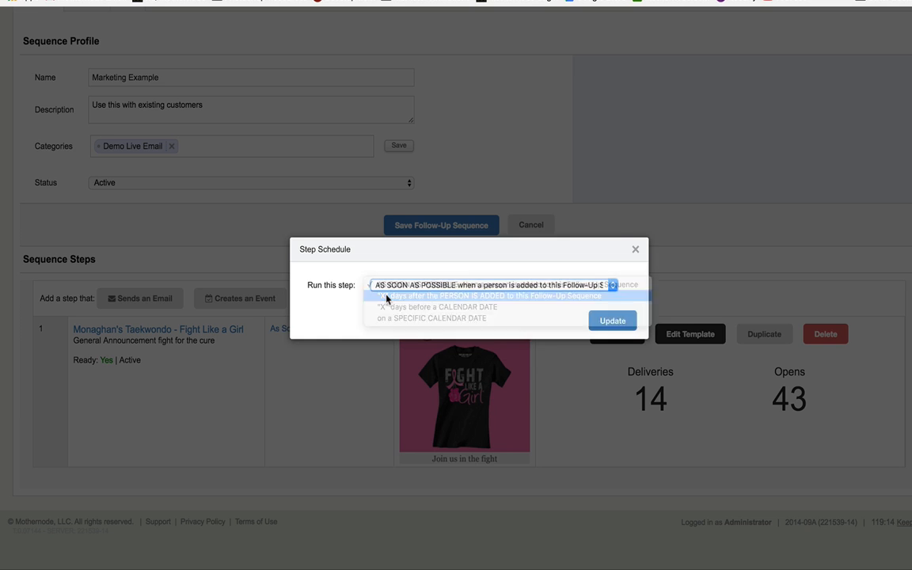
{"action": "left_click", "coordinate": [633, 254]}
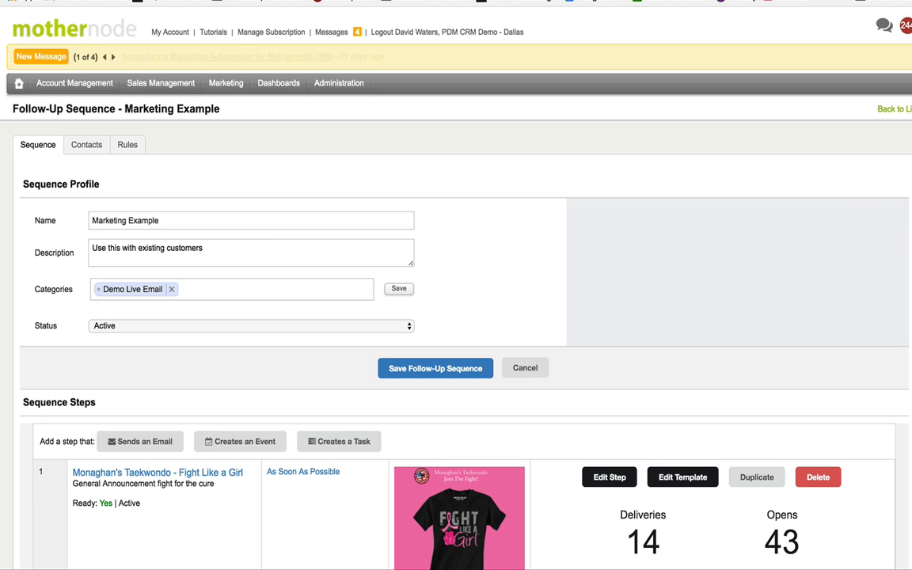
Save the follow-up sequence and start a new email-sending step named "Step 2"
{"action": "scroll", "coordinate": [456, 317], "scroll_direction": "down", "scroll_amount": 3}
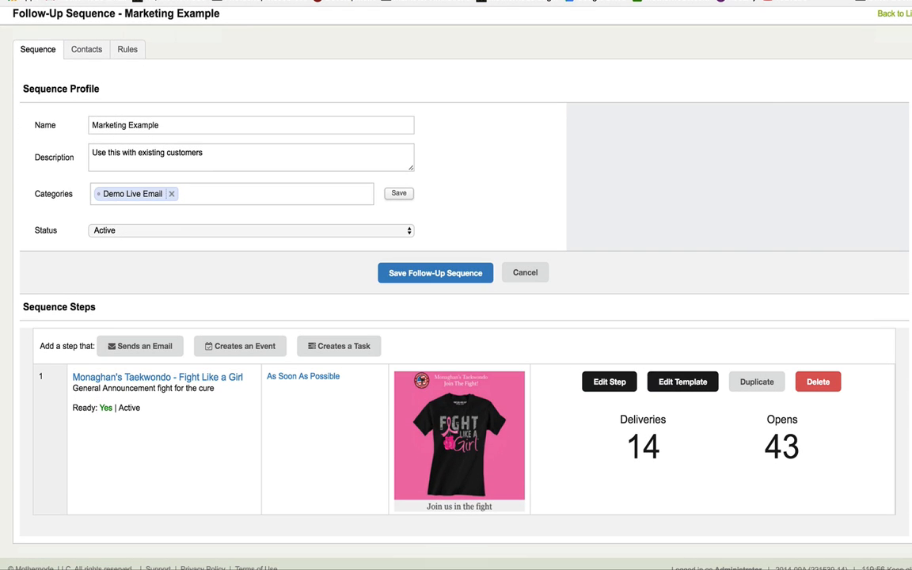
{"action": "left_click", "coordinate": [403, 275]}
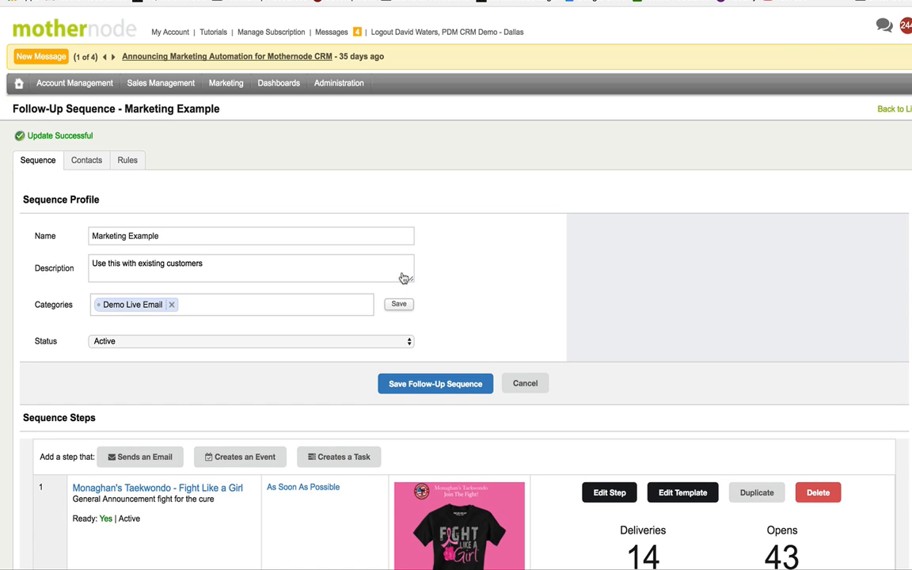
{"action": "left_click", "coordinate": [141, 460]}
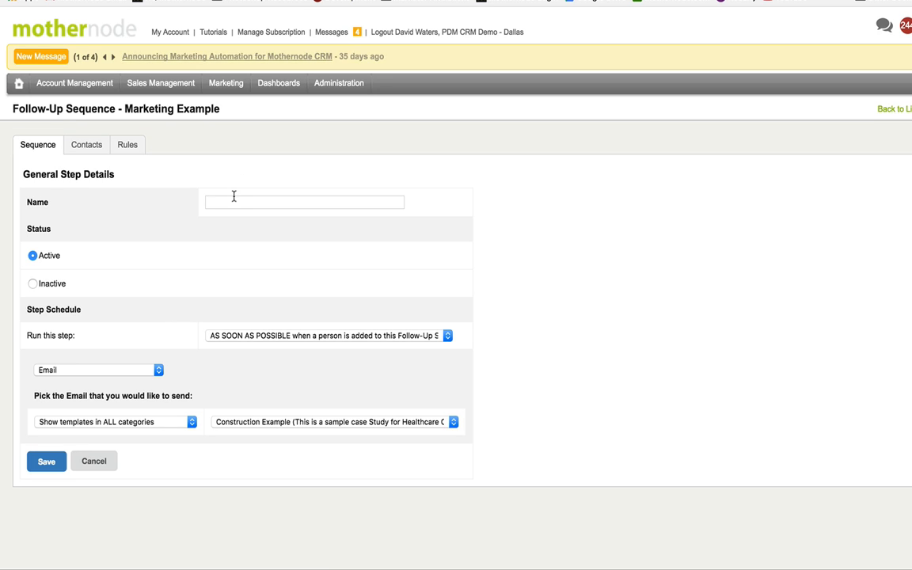
{"action": "left_click", "coordinate": [234, 199]}
{"action": "type", "text": "Step 2"}
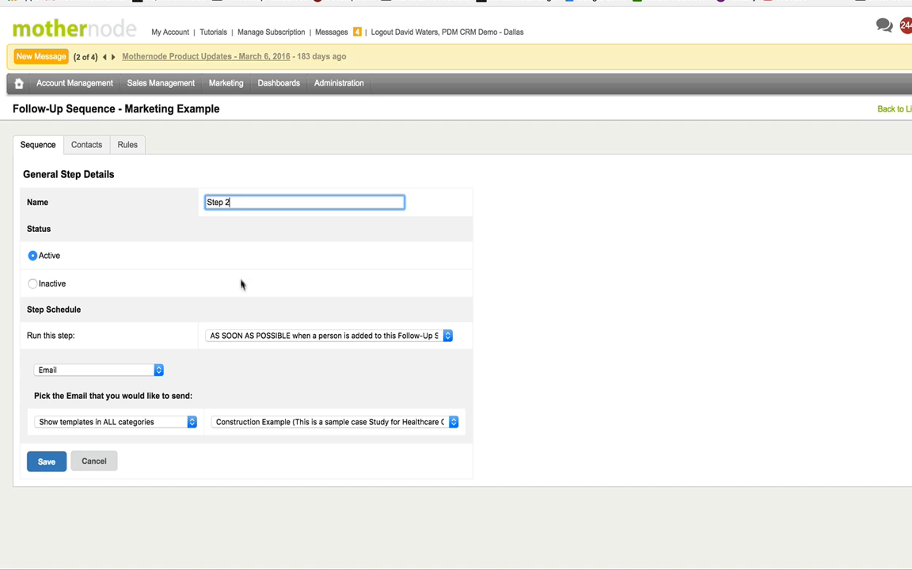
Schedule Step 2 to run 5 days after the person is added to the sequence, sending at 9:00 am
{"action": "left_click", "coordinate": [238, 335]}
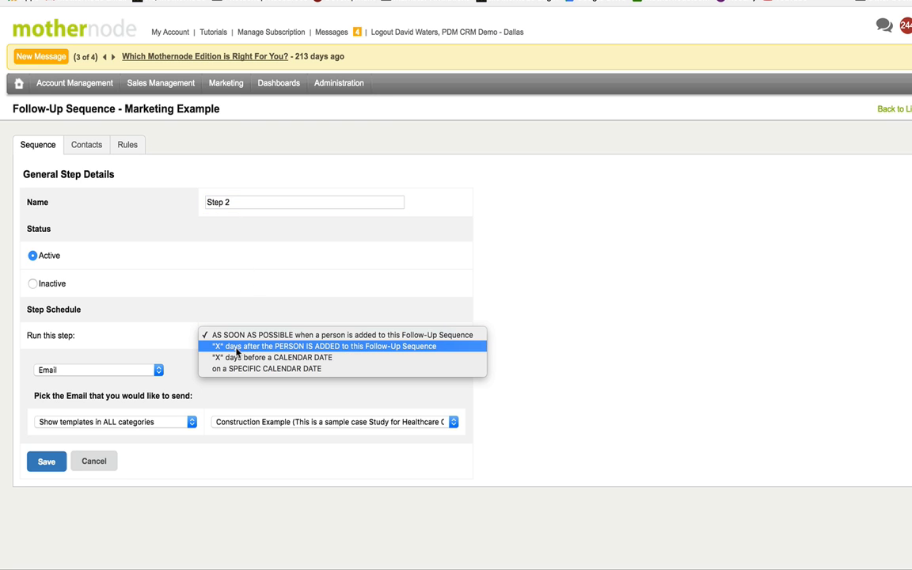
{"action": "left_click", "coordinate": [234, 349]}
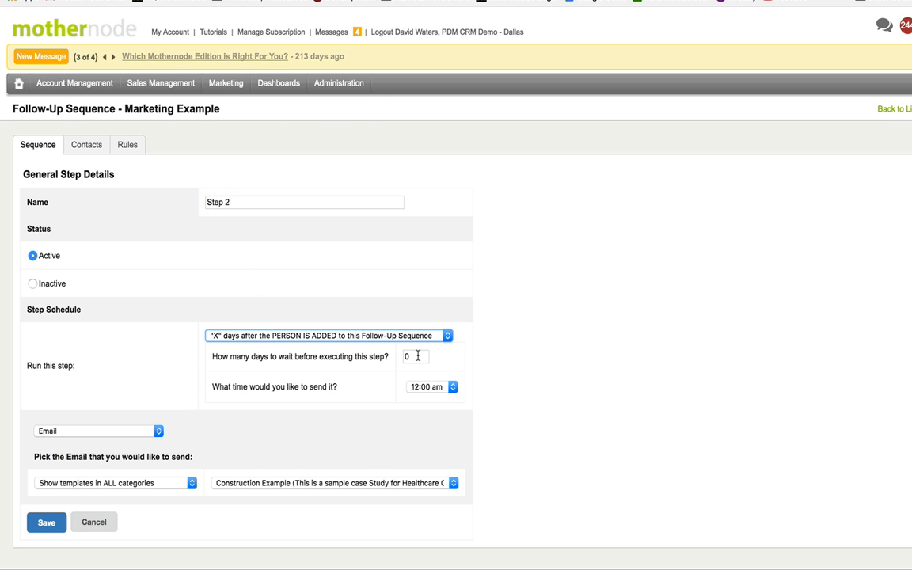
{"action": "left_click", "coordinate": [417, 357]}
{"action": "key", "text": "BackSpace"}
{"action": "type", "text": "5"}
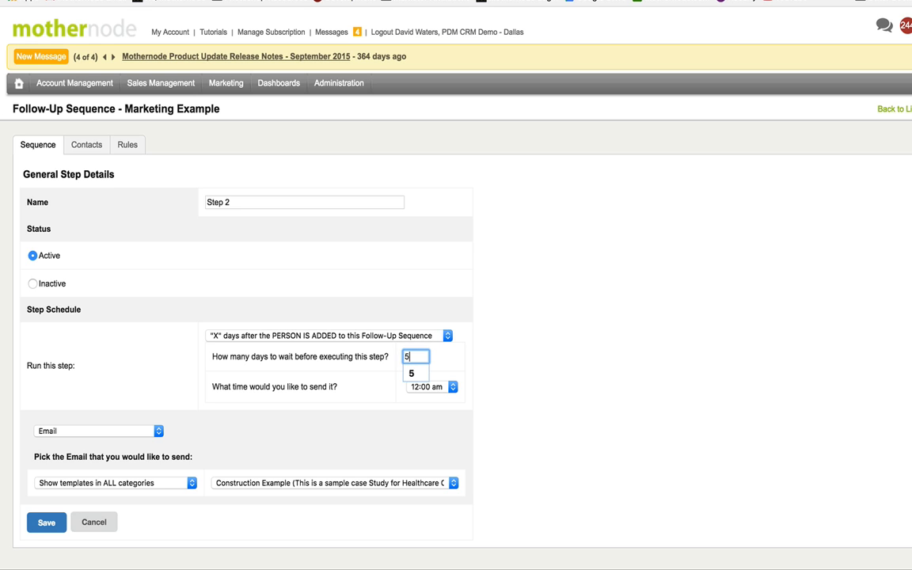
{"action": "left_click", "coordinate": [426, 386]}
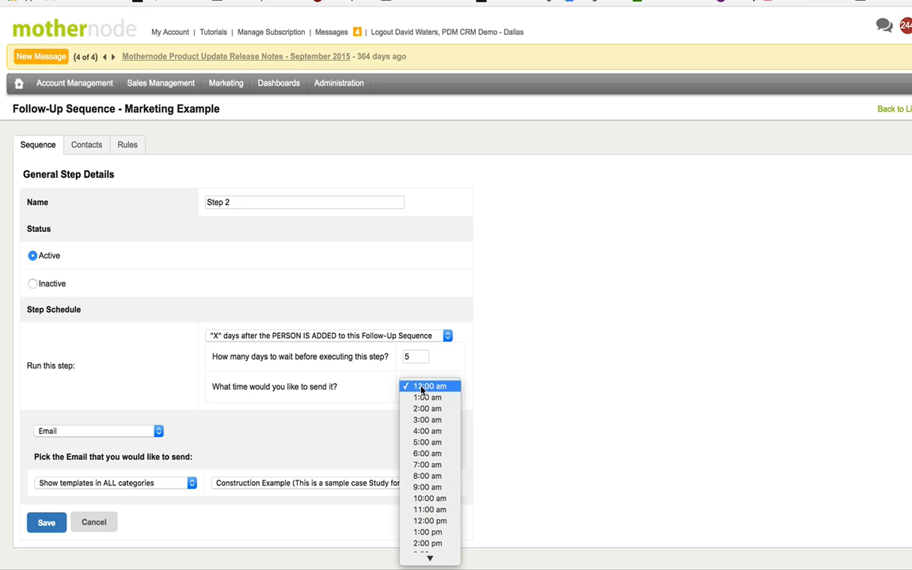
{"action": "left_click", "coordinate": [419, 488]}
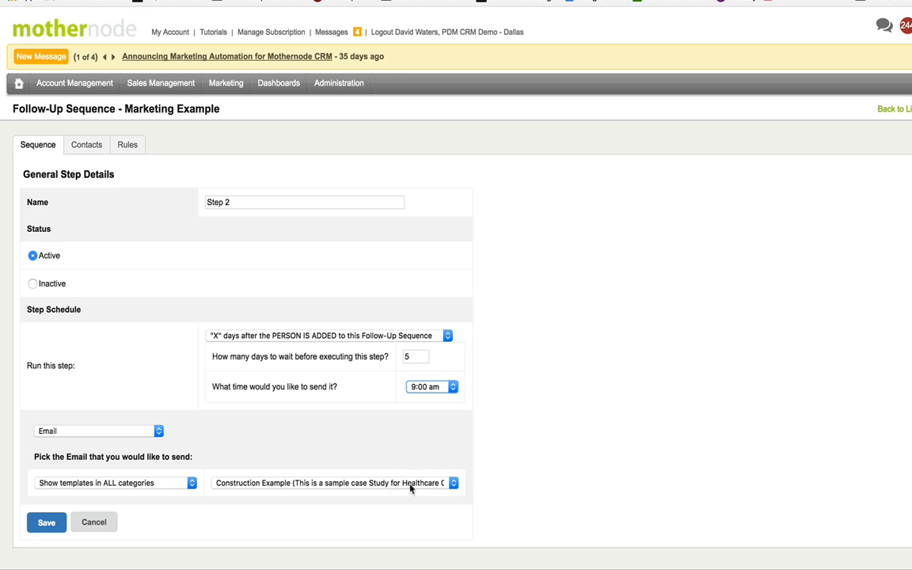
Choose the "Monaghan's Taekwondo - Build Confidence" email from the Taekwondo template category and save the step
{"action": "left_click", "coordinate": [191, 483]}
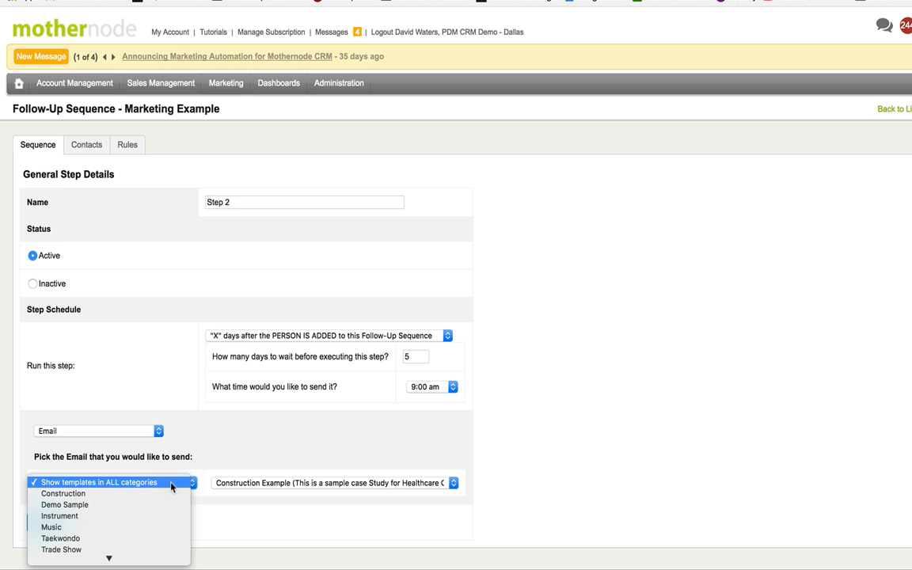
{"action": "left_click", "coordinate": [154, 538]}
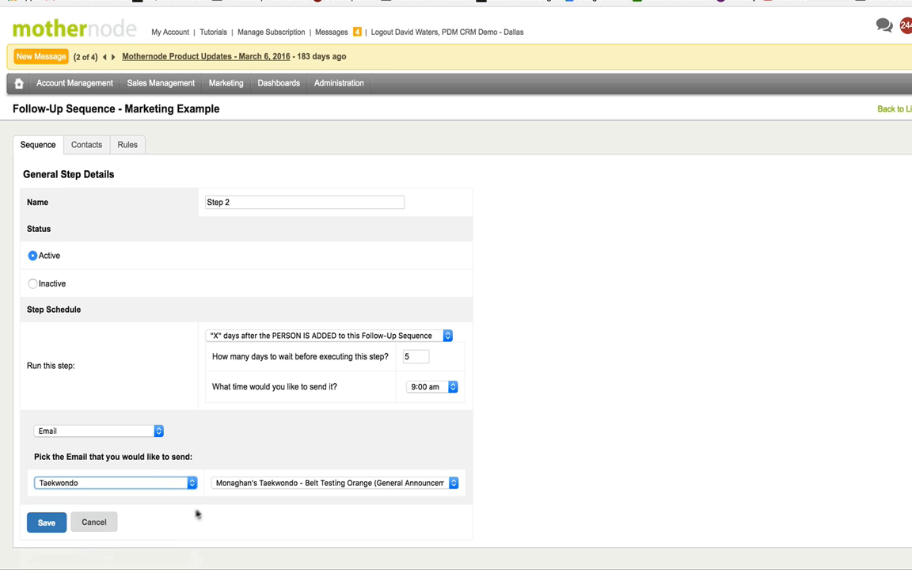
{"action": "left_click", "coordinate": [248, 486]}
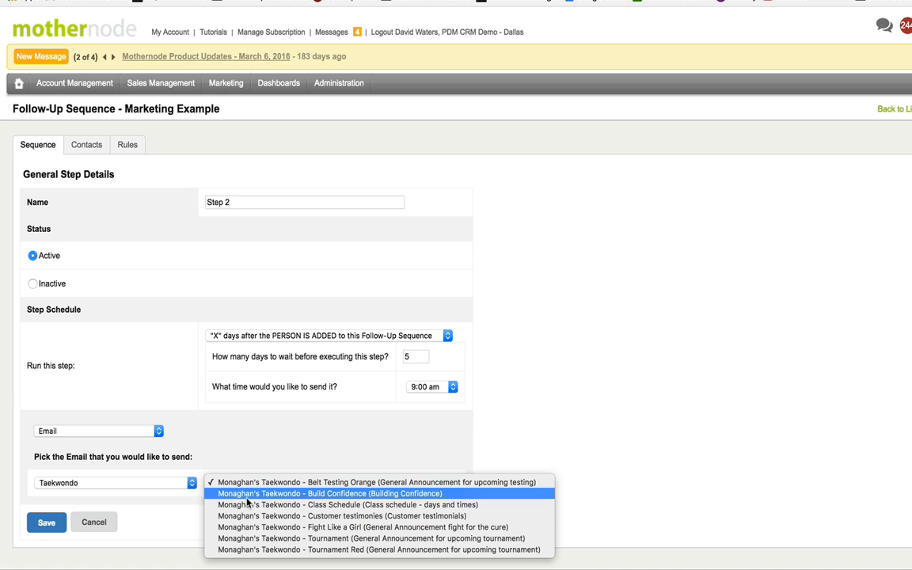
{"action": "left_click", "coordinate": [247, 498]}
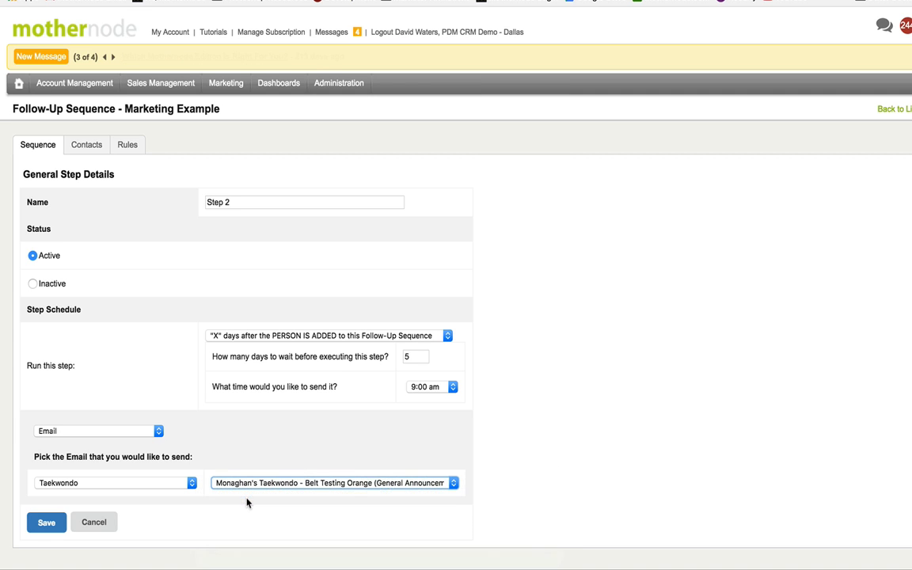
{"action": "left_click", "coordinate": [45, 526]}
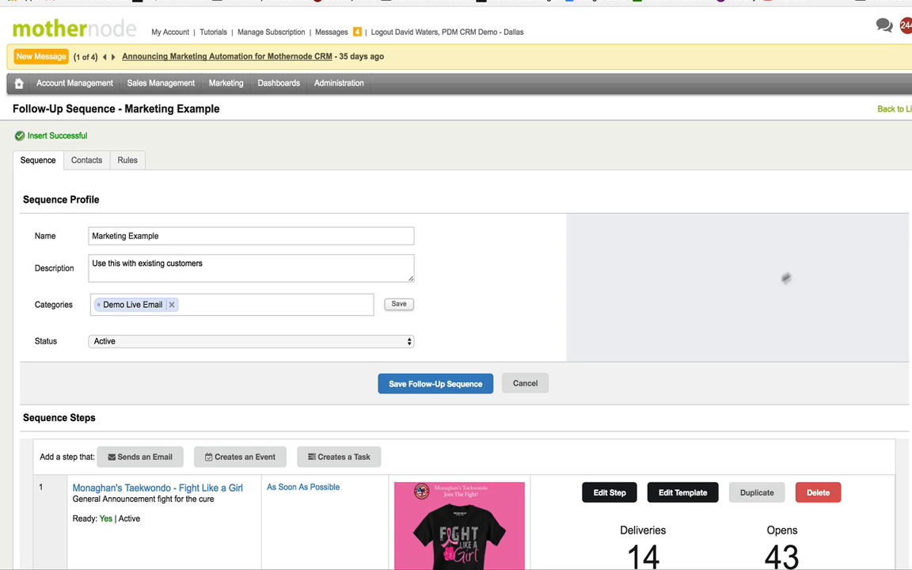
Duplicate the first sequence step, the "Fight Like a Girl" email
{"action": "scroll", "coordinate": [787, 277], "scroll_direction": "down", "scroll_amount": 2}
{"action": "scroll", "coordinate": [456, 317], "scroll_direction": "down", "scroll_amount": 5}
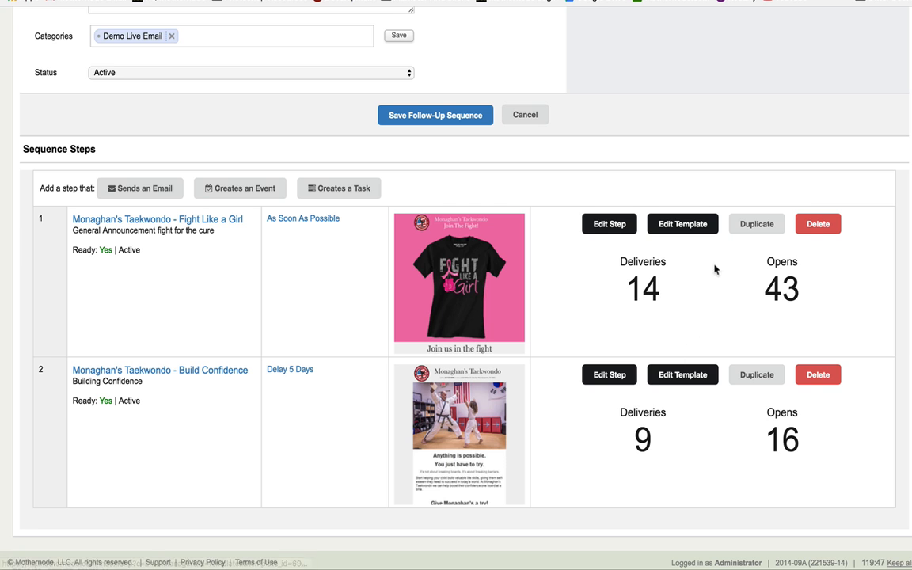
{"action": "left_click", "coordinate": [751, 228]}
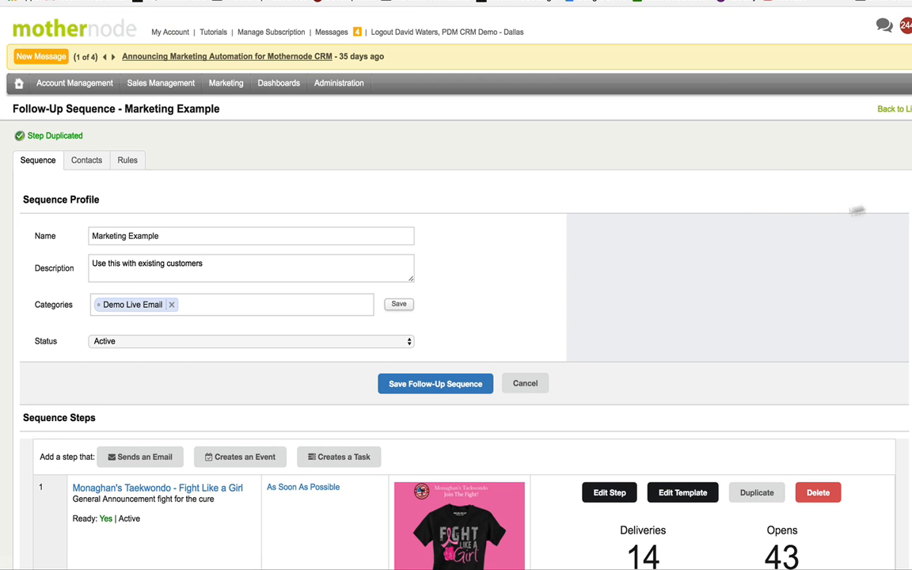
Reschedule the duplicated "Fight Like a Girl" step to run 10 days after the person is added, at 11:00 am
{"action": "scroll", "coordinate": [858, 211], "scroll_direction": "down", "scroll_amount": 5}
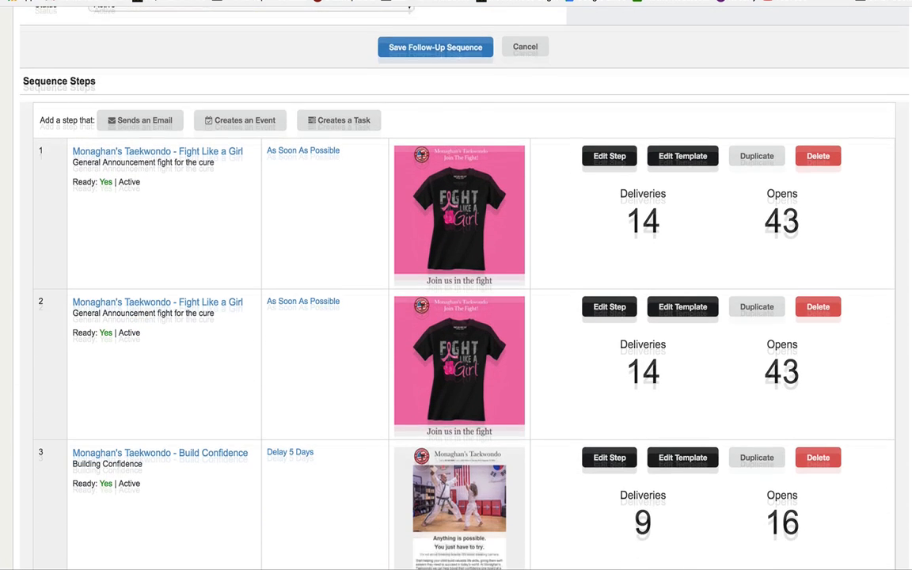
{"action": "left_click", "coordinate": [314, 293]}
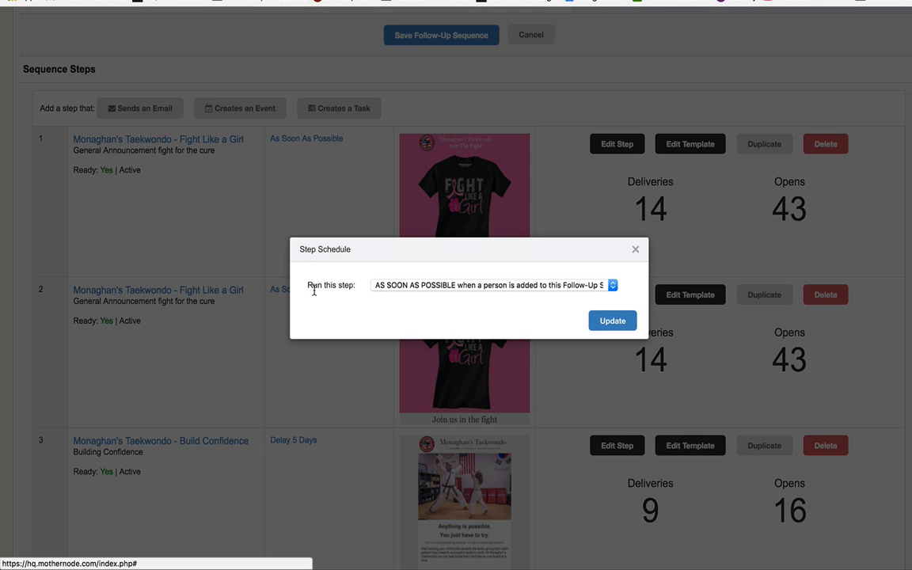
{"action": "left_click", "coordinate": [374, 287]}
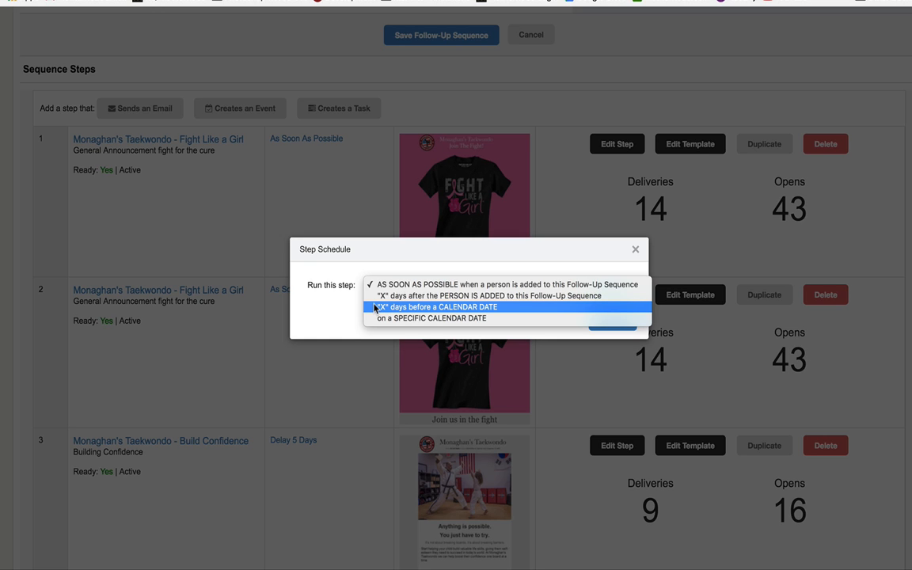
{"action": "left_click", "coordinate": [376, 300]}
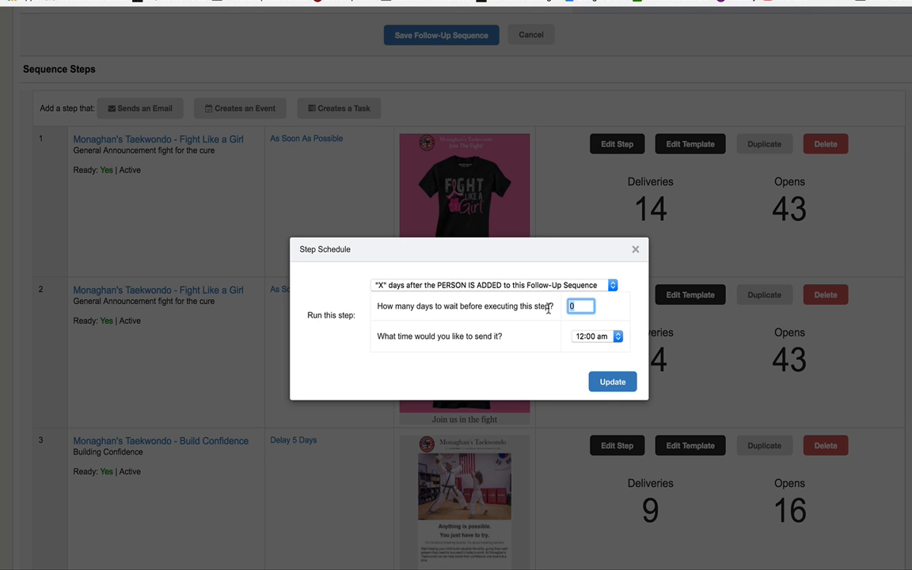
{"action": "type", "text": "10"}
{"action": "left_click", "coordinate": [613, 339]}
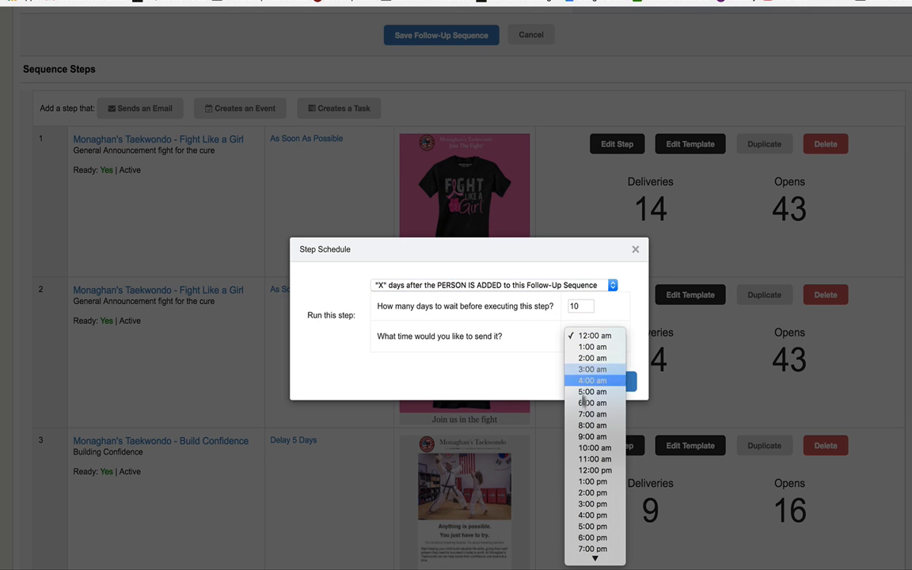
{"action": "left_click", "coordinate": [592, 459]}
{"action": "left_click", "coordinate": [620, 384]}
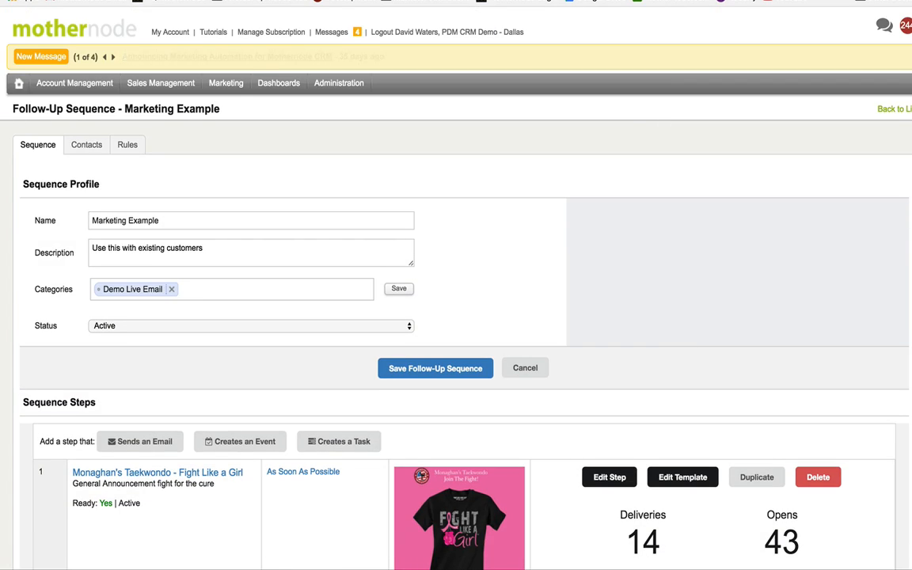
Add a sequence step that creates an event, mark it as a Calendar Event and set its type to Call
{"action": "scroll", "coordinate": [456, 285], "scroll_direction": "down", "scroll_amount": 5}
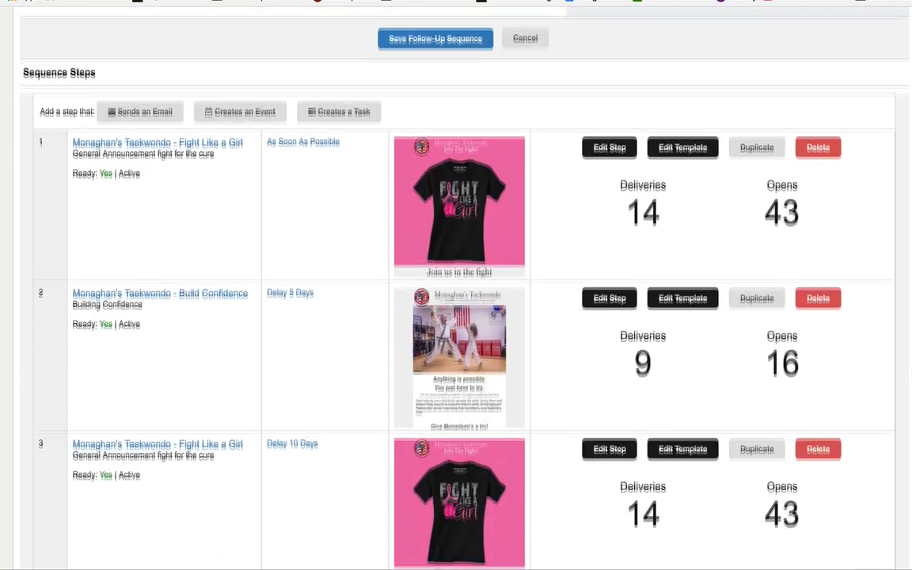
{"action": "scroll", "coordinate": [908, 398], "scroll_direction": "down", "scroll_amount": 1}
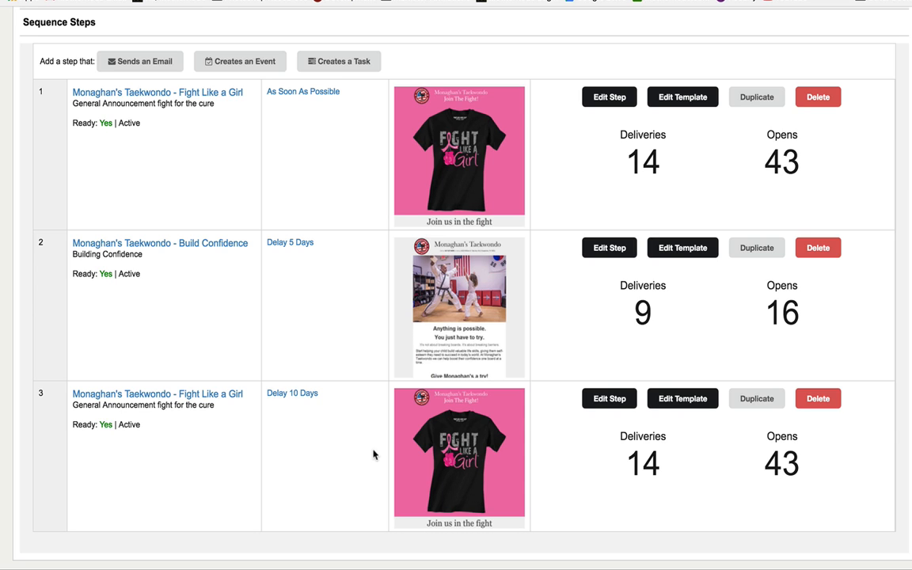
{"action": "left_click", "coordinate": [231, 62]}
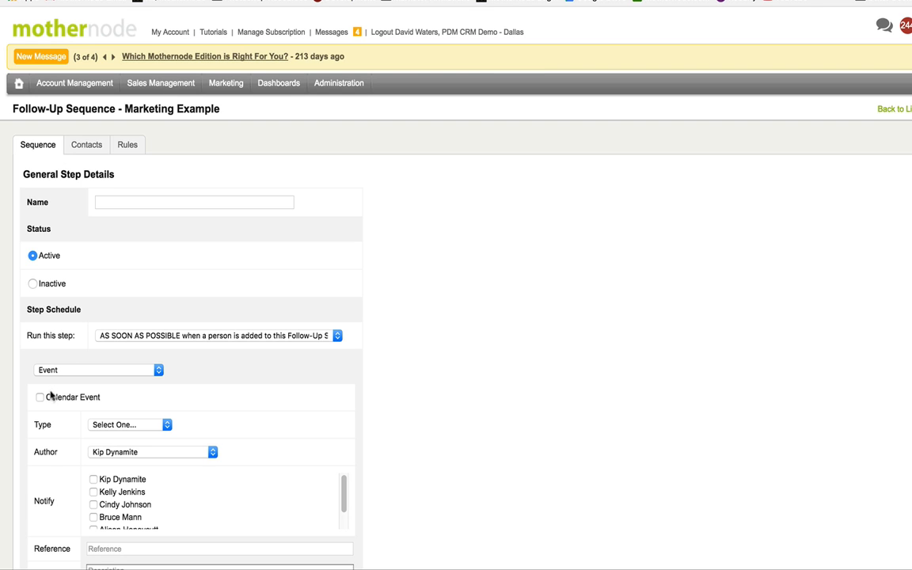
{"action": "left_click", "coordinate": [94, 424]}
{"action": "left_click", "coordinate": [98, 434]}
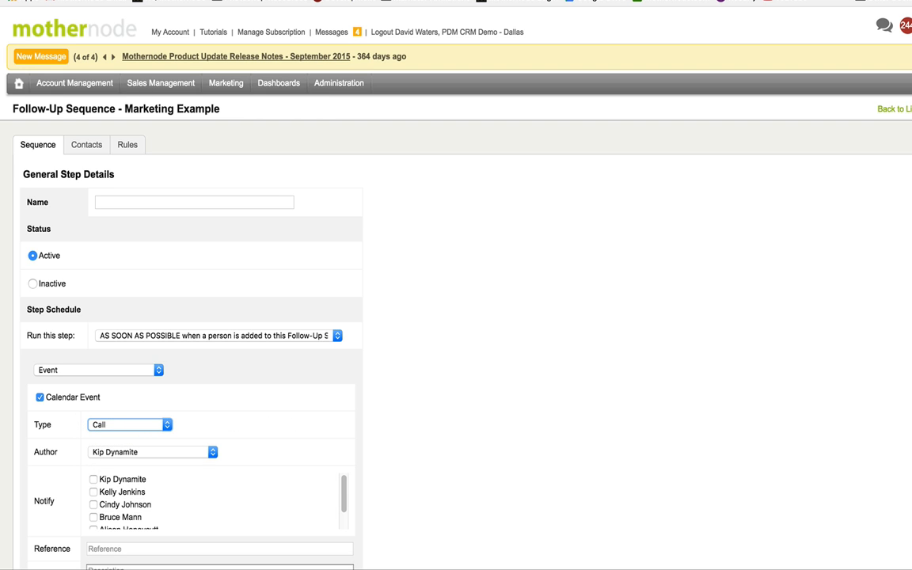
Notify the second listed user, set the reference to "Intro Call" and description to "After put in demo sequence.", and save the event step
{"action": "scroll", "coordinate": [456, 285], "scroll_direction": "down", "scroll_amount": 5}
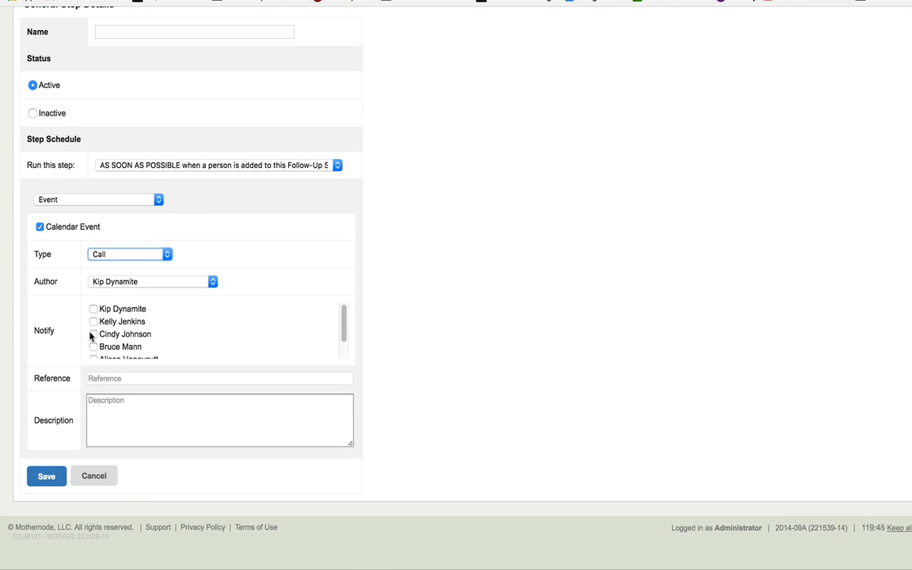
{"action": "left_click", "coordinate": [93, 321]}
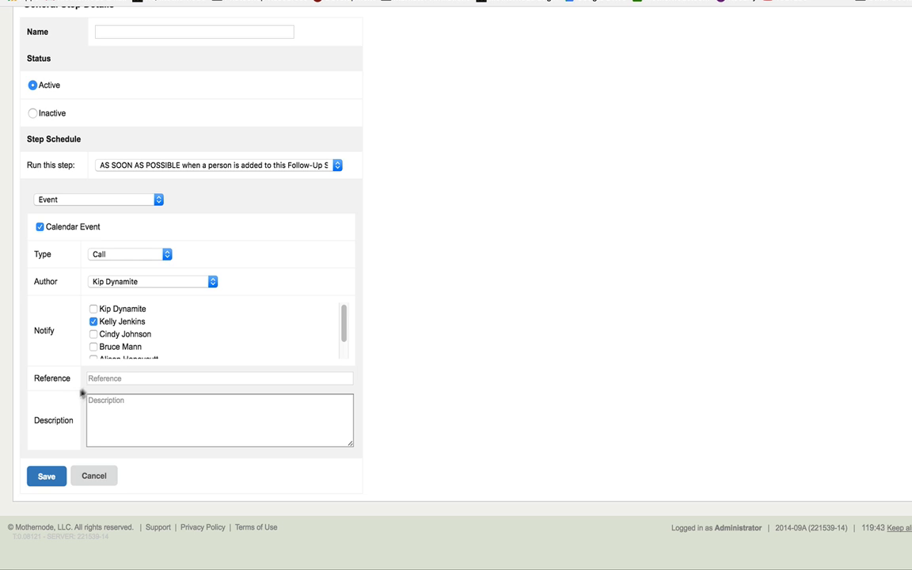
{"action": "left_click", "coordinate": [99, 379]}
{"action": "type", "text": "("}
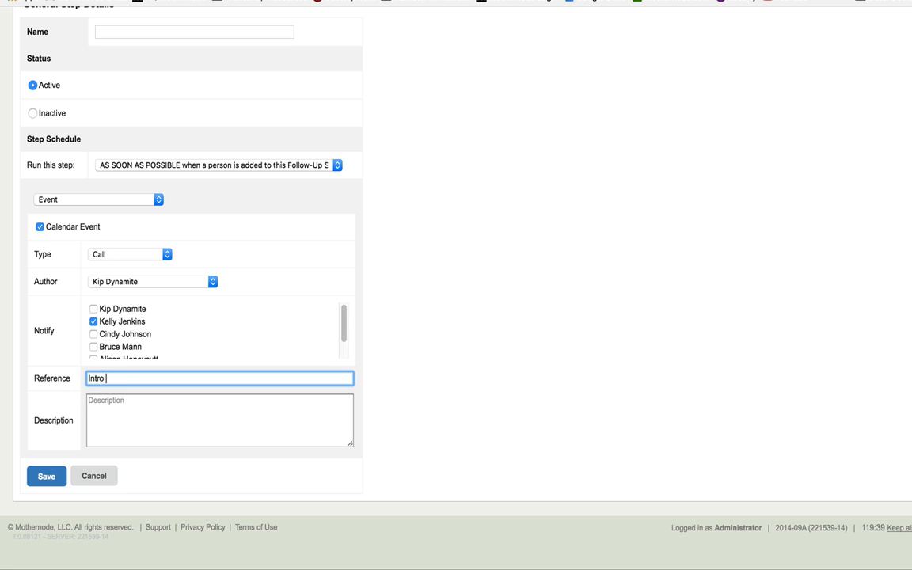
{"action": "left_click", "coordinate": [96, 407]}
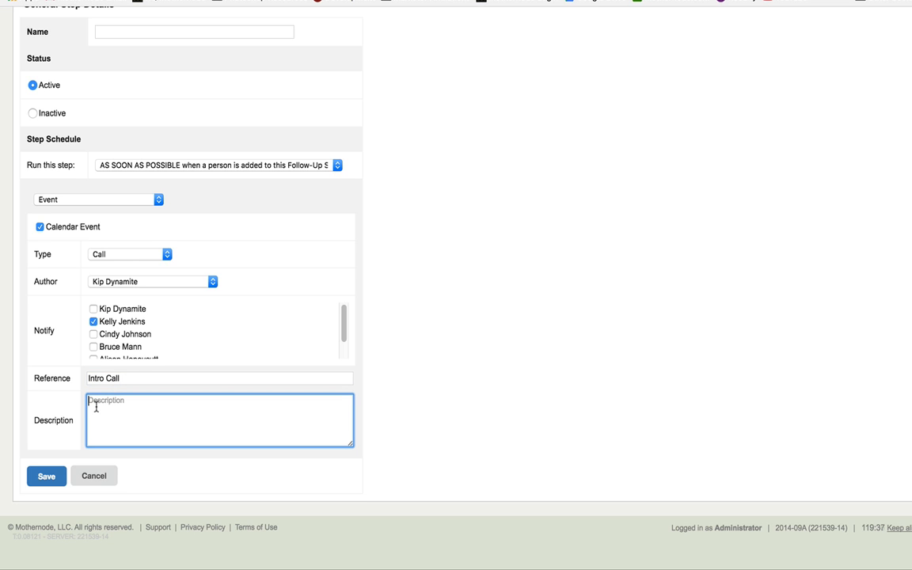
{"action": "type", "text": "After put in demo sequence."}
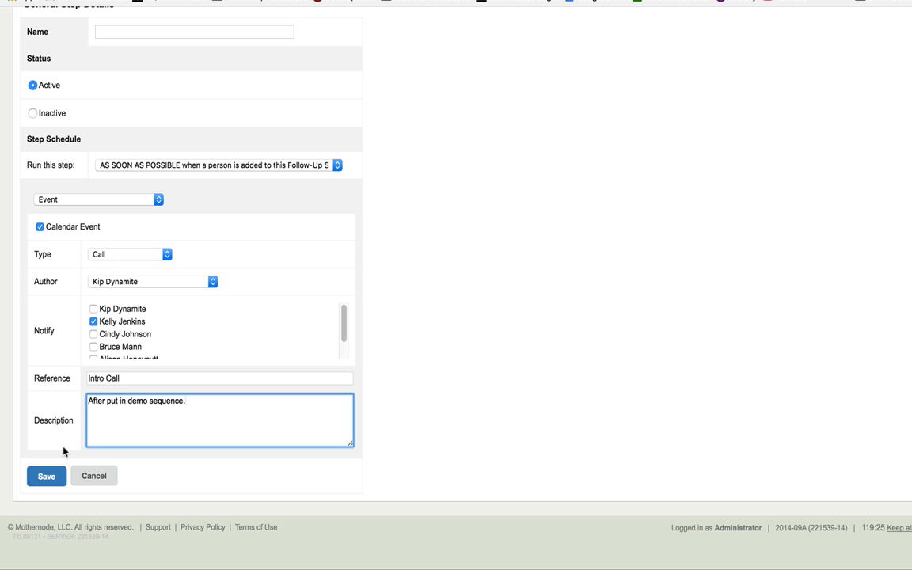
{"action": "left_click", "coordinate": [46, 477]}
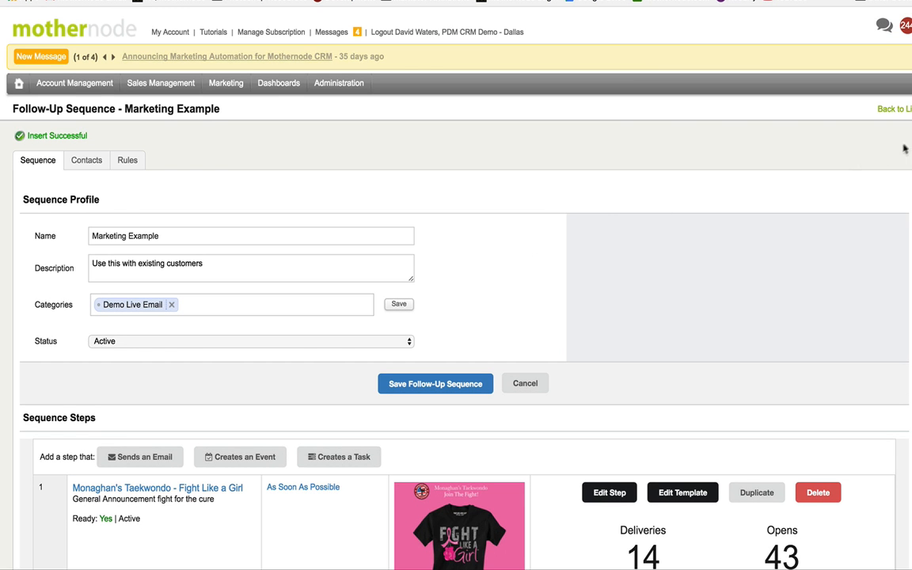
Reschedule the event step to run 11 days after the person is added to the sequence, at 11:00 am
{"action": "scroll", "coordinate": [905, 149], "scroll_direction": "down", "scroll_amount": 10}
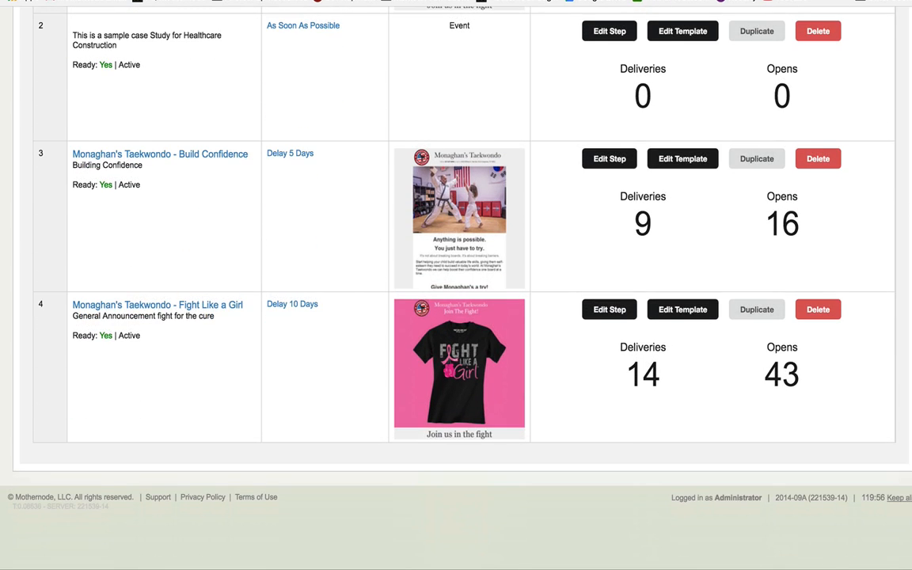
{"action": "scroll", "coordinate": [545, 259], "scroll_direction": "up", "scroll_amount": 2}
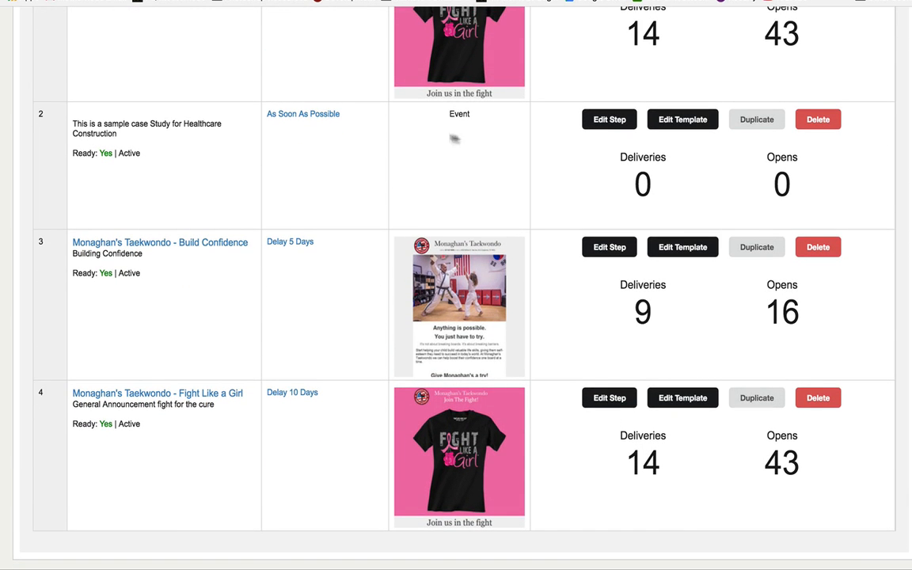
{"action": "left_click", "coordinate": [311, 116]}
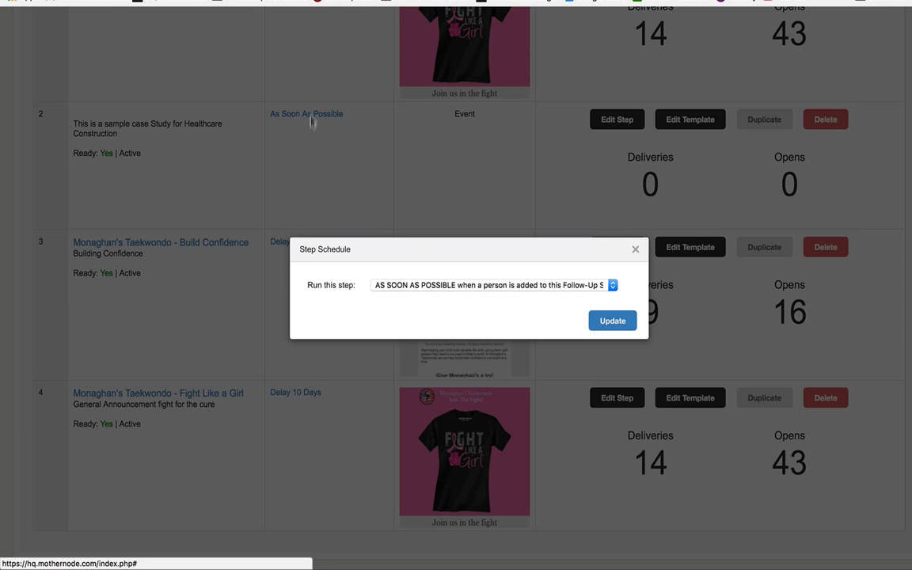
{"action": "left_click", "coordinate": [385, 286]}
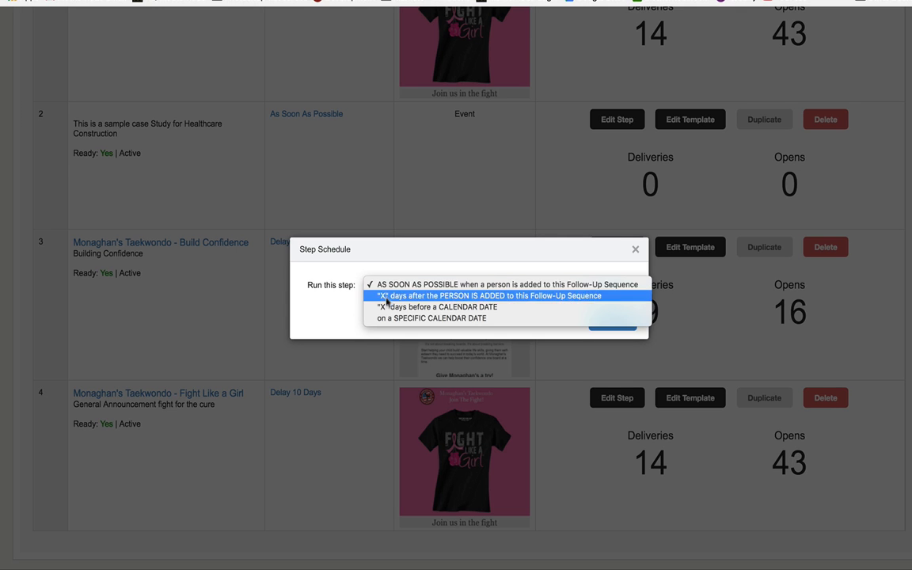
{"action": "left_click", "coordinate": [385, 300]}
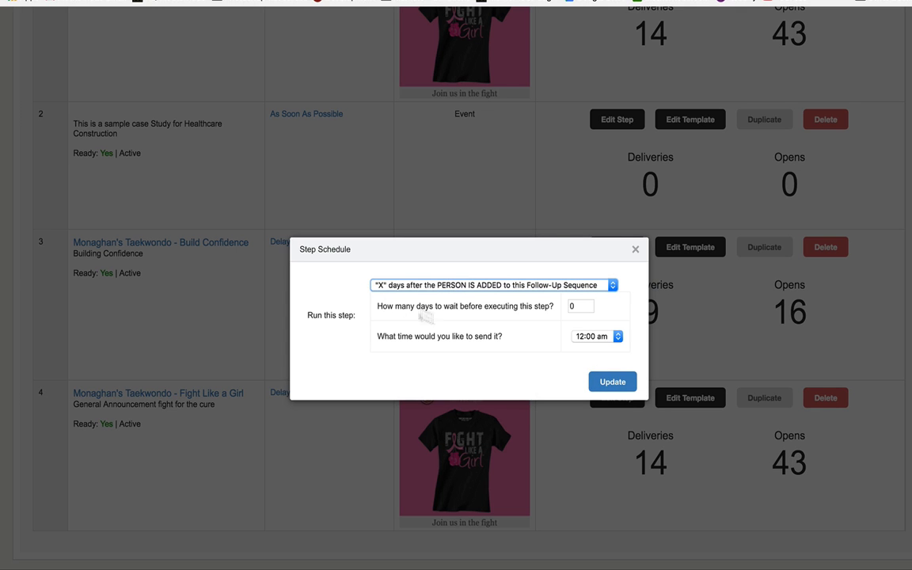
{"action": "left_click", "coordinate": [565, 307]}
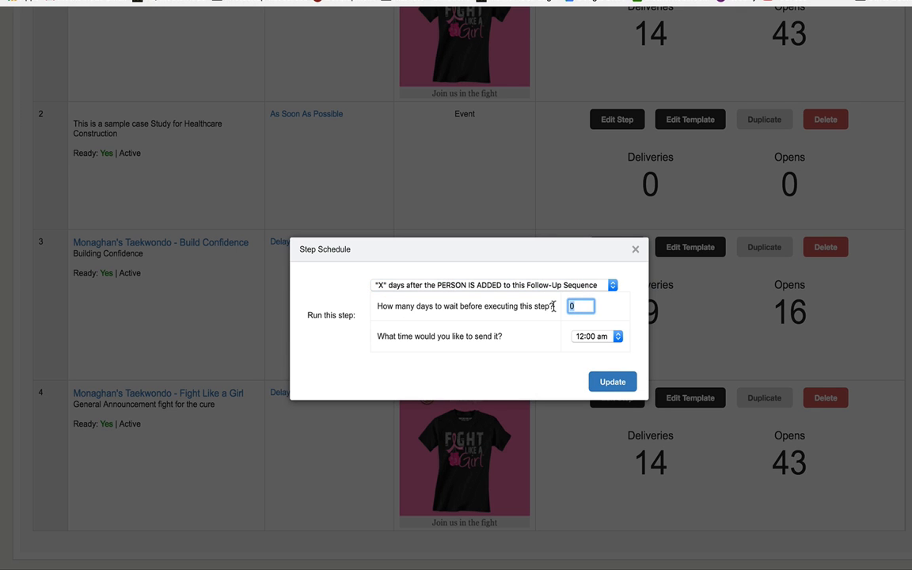
{"action": "type", "text": "1"}
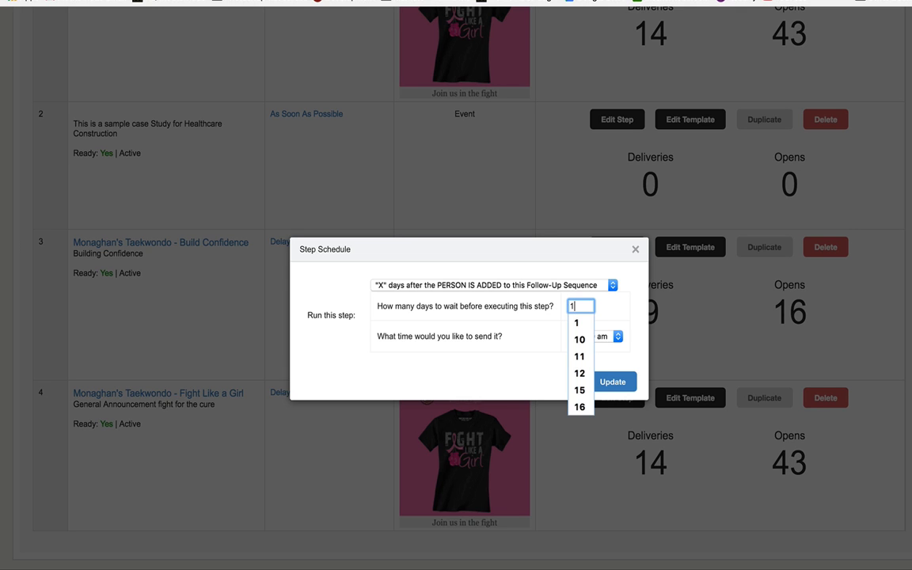
{"action": "type", "text": "1"}
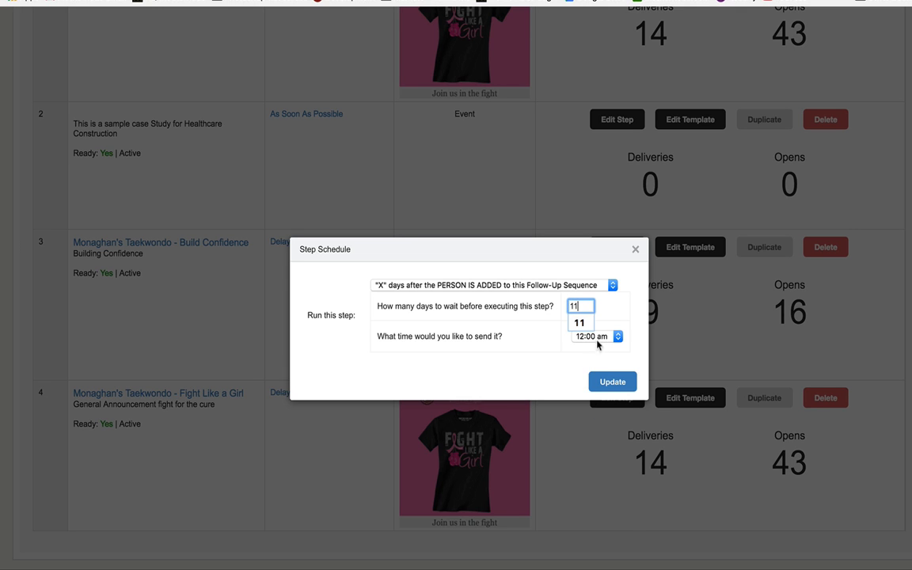
{"action": "left_click", "coordinate": [598, 339]}
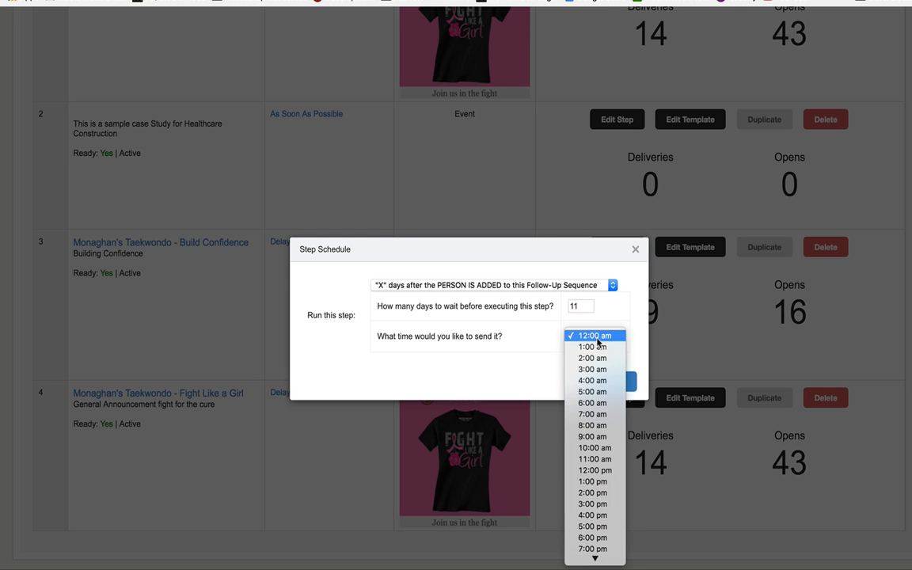
{"action": "left_click", "coordinate": [587, 459]}
{"action": "left_click", "coordinate": [620, 386]}
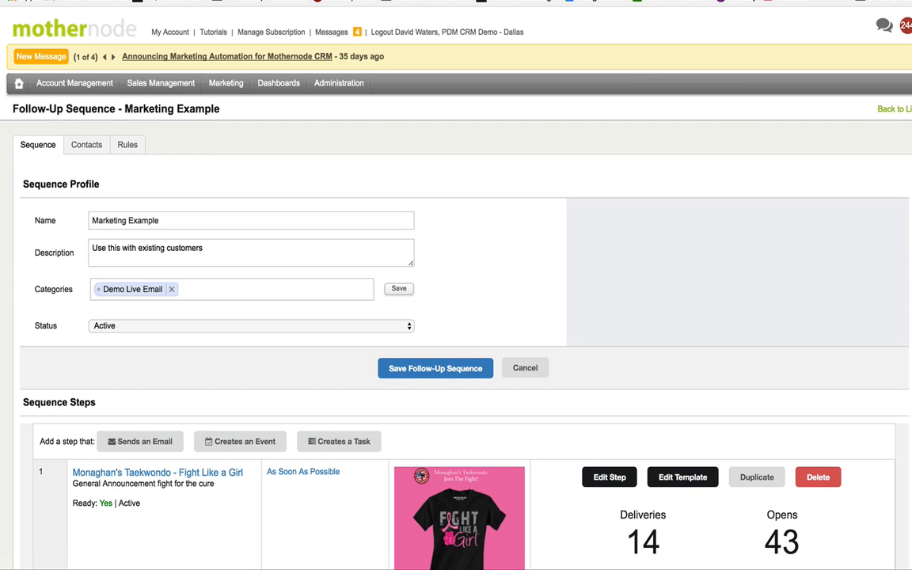
{"action": "scroll", "coordinate": [456, 285], "scroll_direction": "down", "scroll_amount": 7}
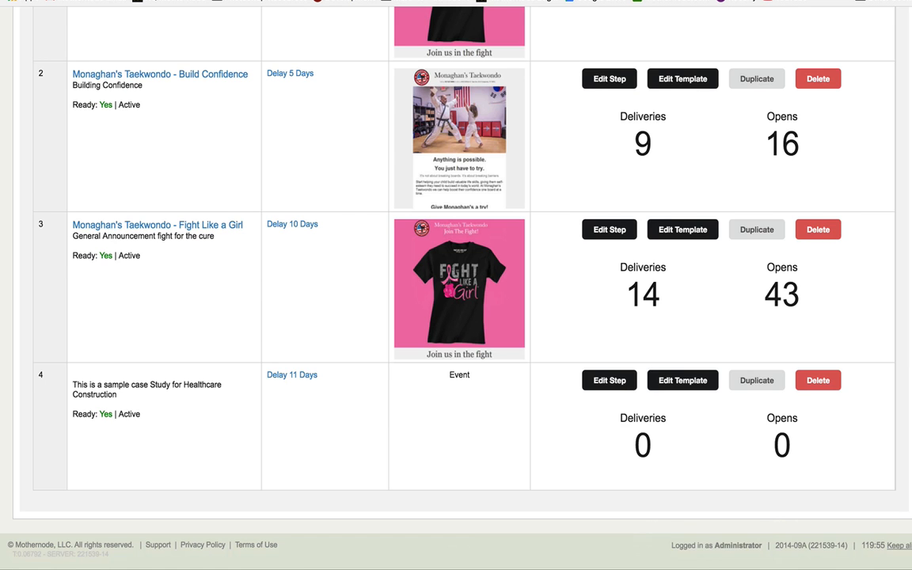
{"action": "scroll", "coordinate": [456, 285], "scroll_direction": "up", "scroll_amount": 7}
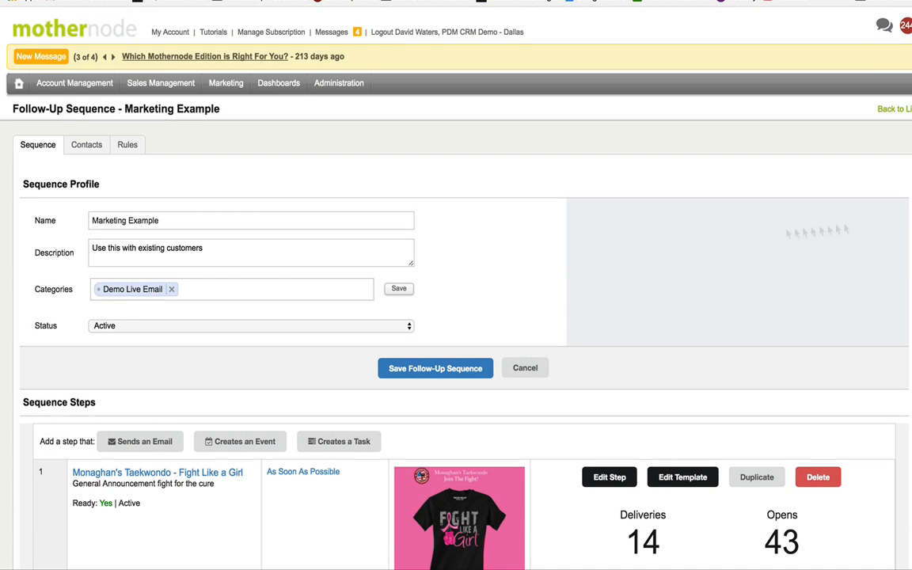
{"action": "left_click", "coordinate": [323, 443]}
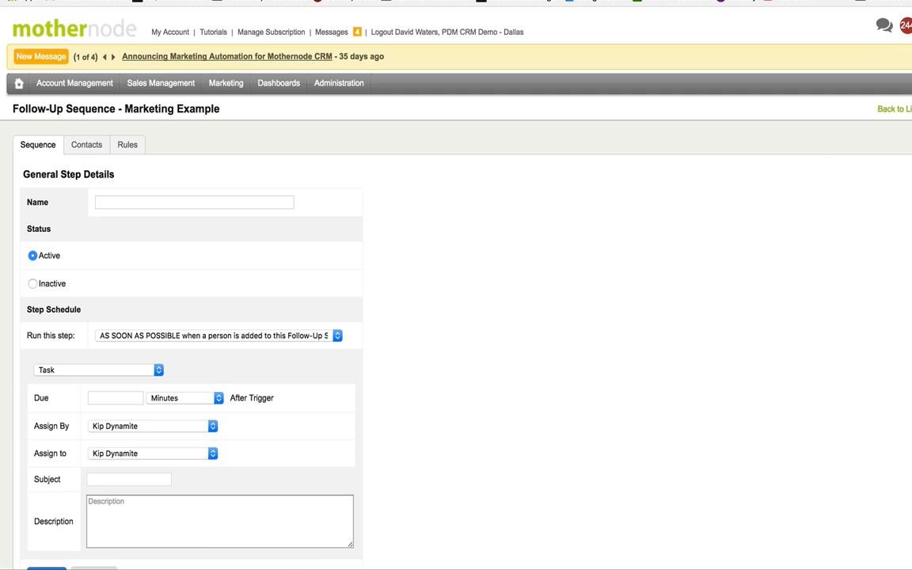
{"action": "scroll", "coordinate": [331, 435], "scroll_direction": "down", "scroll_amount": 3}
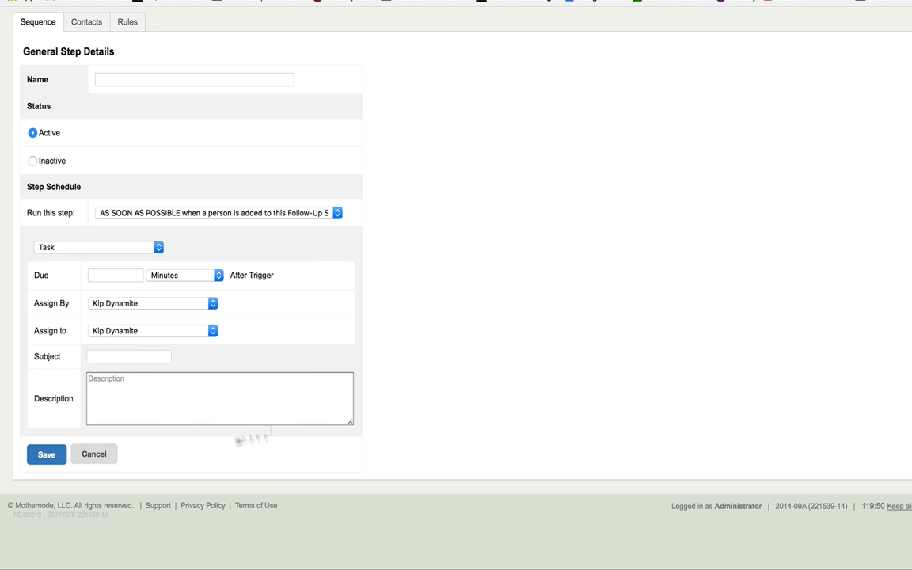
{"action": "left_click", "coordinate": [98, 455]}
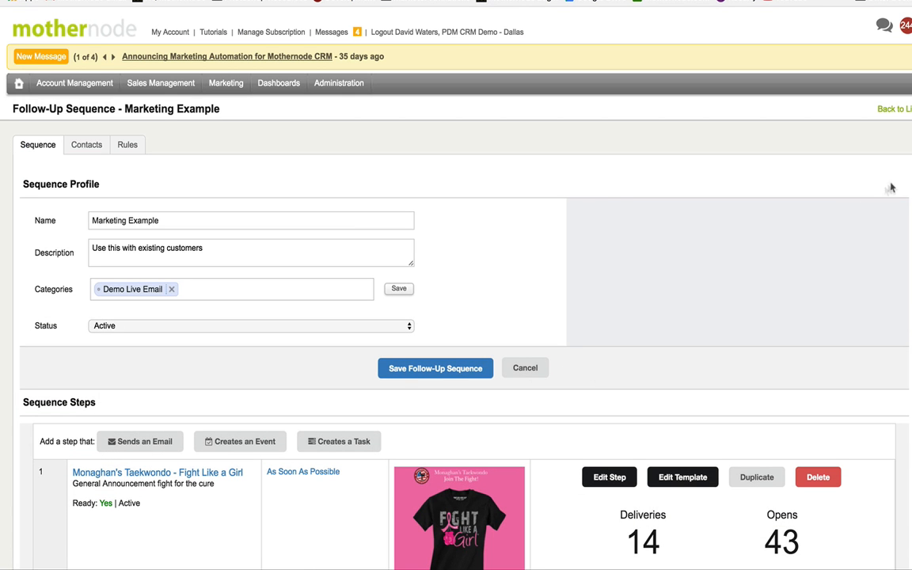
Review the sequence's steps with their order, schedules, deliveries and opens
{"action": "scroll", "coordinate": [890, 187], "scroll_direction": "down", "scroll_amount": 5}
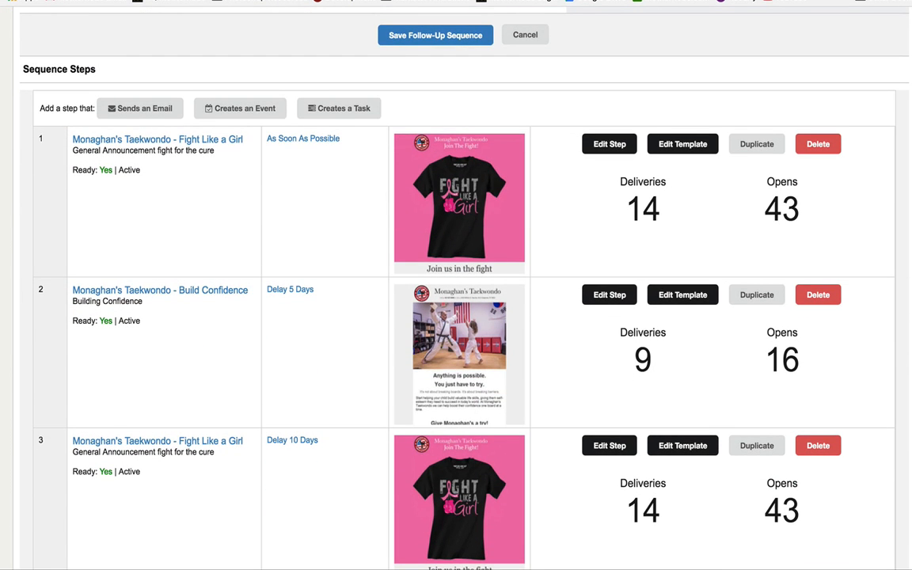
{"action": "scroll", "coordinate": [456, 317], "scroll_direction": "up", "scroll_amount": 3}
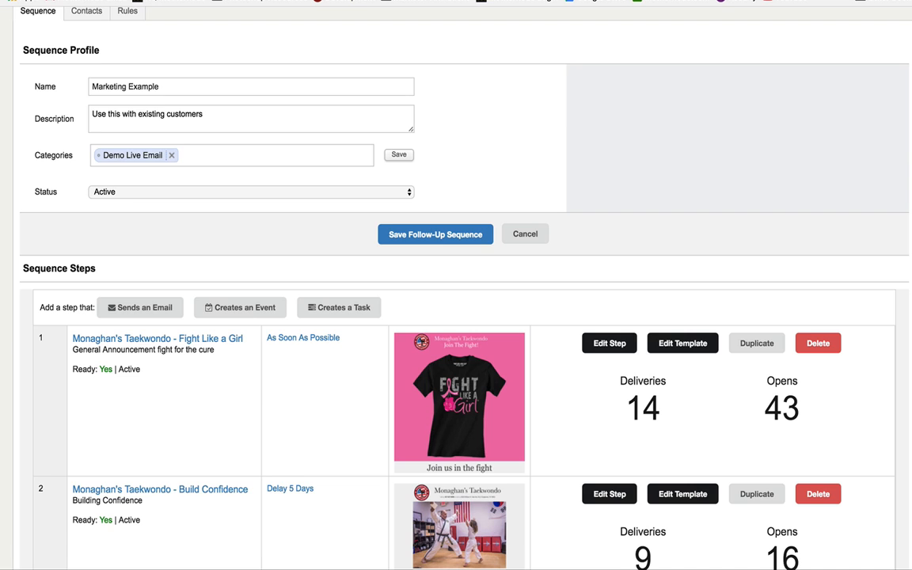
{"action": "scroll", "coordinate": [368, 422], "scroll_direction": "down", "scroll_amount": 3}
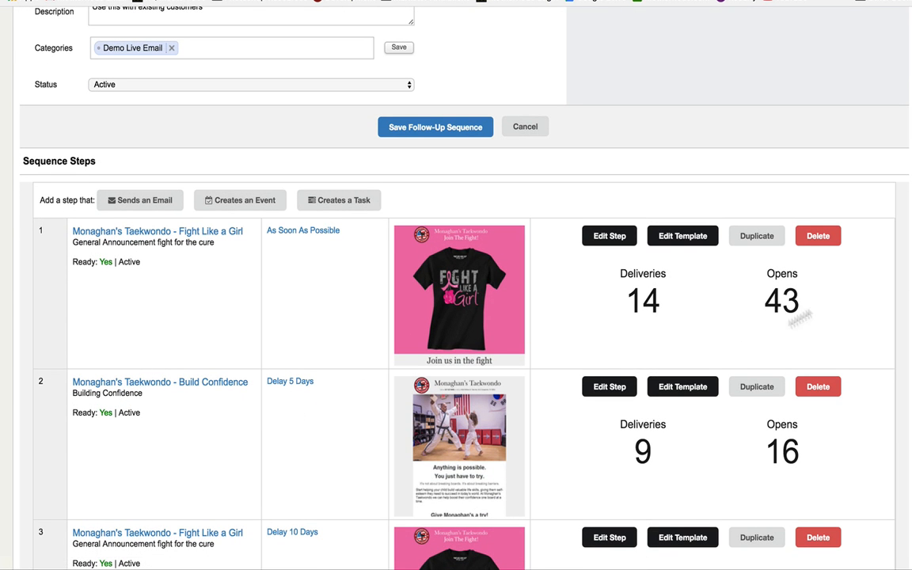
{"action": "scroll", "coordinate": [458, 341], "scroll_direction": "down", "scroll_amount": 5}
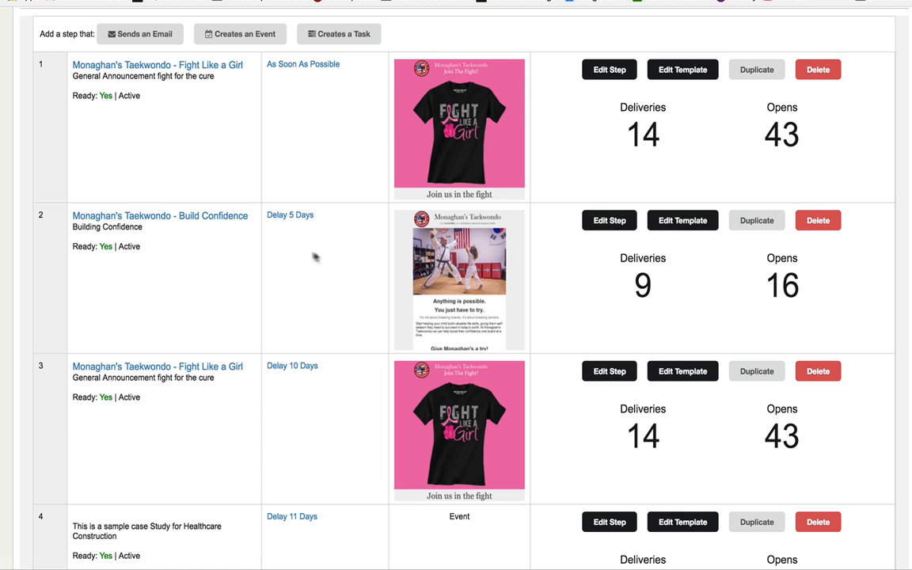
{"action": "scroll", "coordinate": [317, 257], "scroll_direction": "down", "scroll_amount": 2}
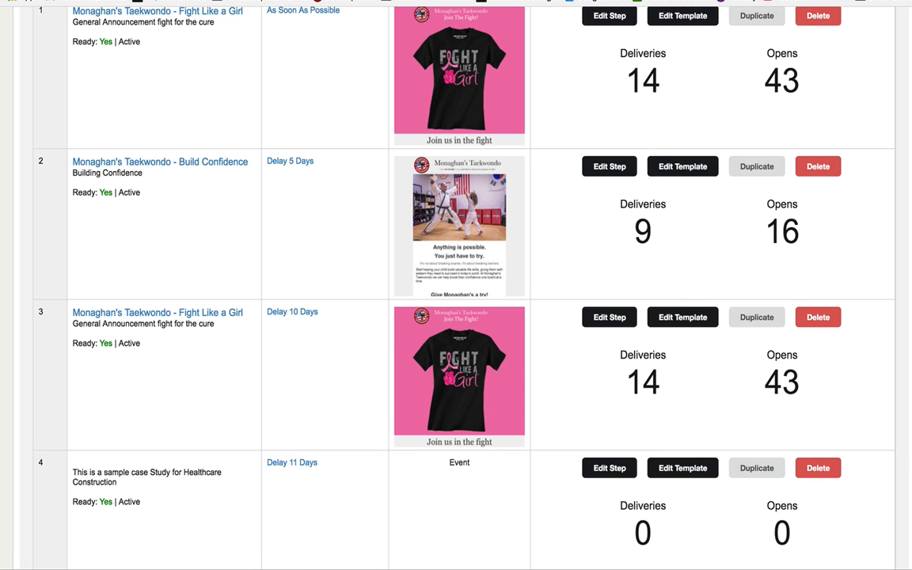
{"action": "scroll", "coordinate": [369, 301], "scroll_direction": "up", "scroll_amount": 5}
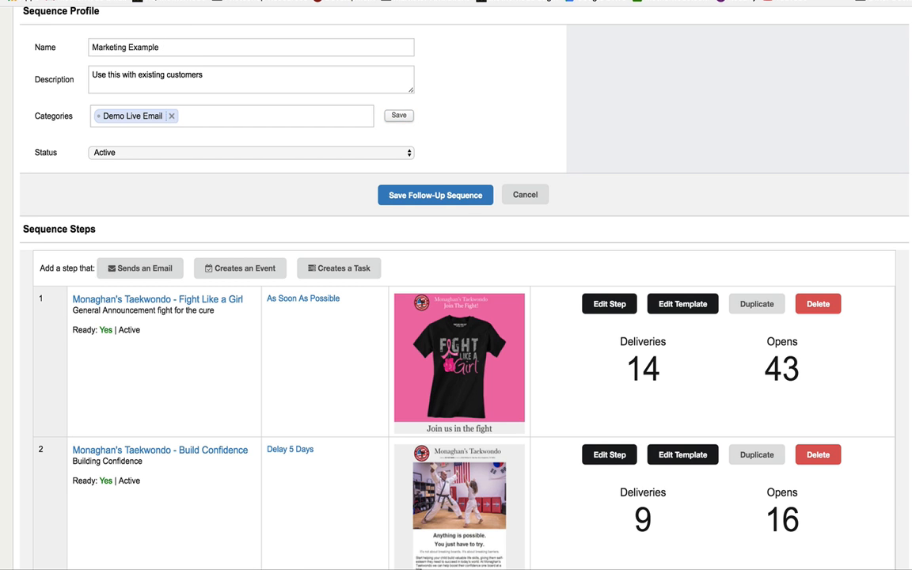
{"action": "scroll", "coordinate": [456, 238], "scroll_direction": "up", "scroll_amount": 4}
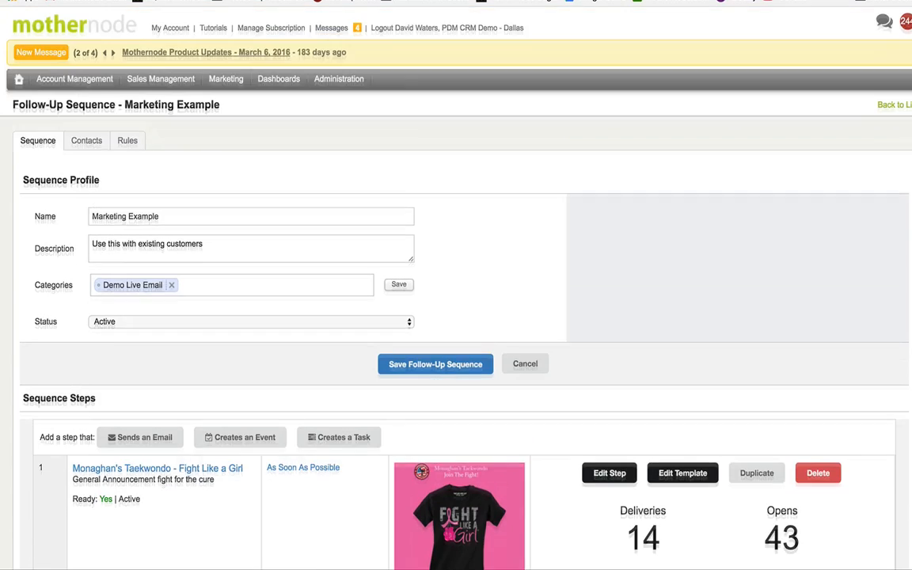
{"action": "mouse_move", "coordinate": [59, 86]}
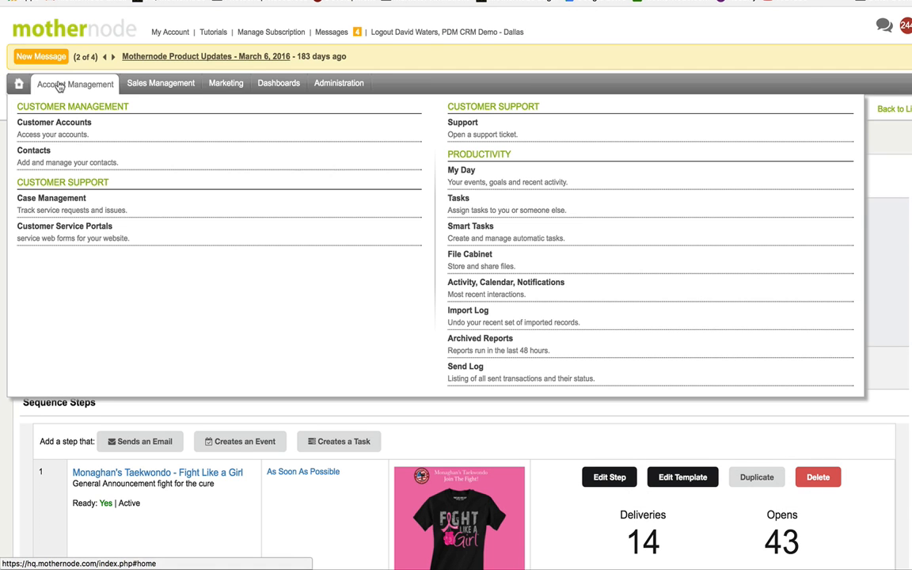
{"action": "left_click", "coordinate": [51, 133]}
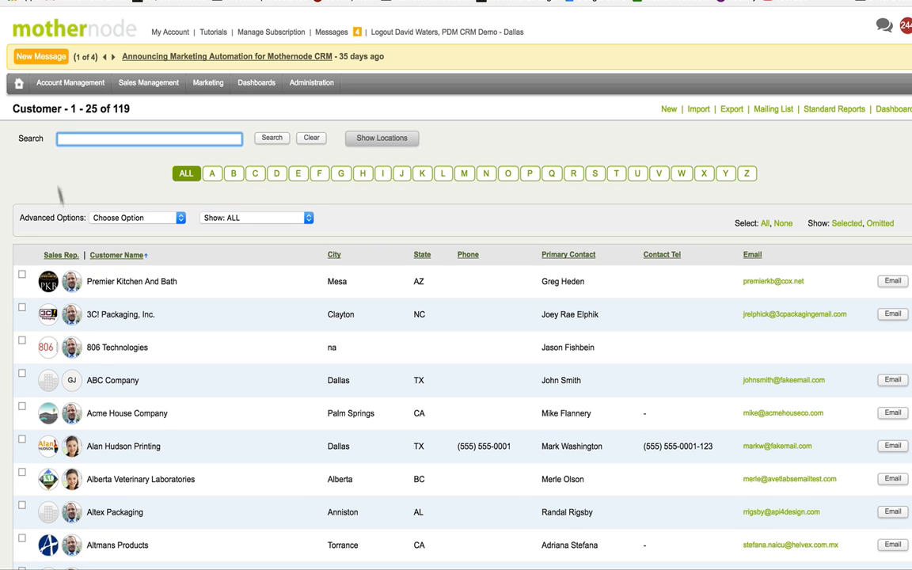
{"action": "left_click", "coordinate": [110, 447]}
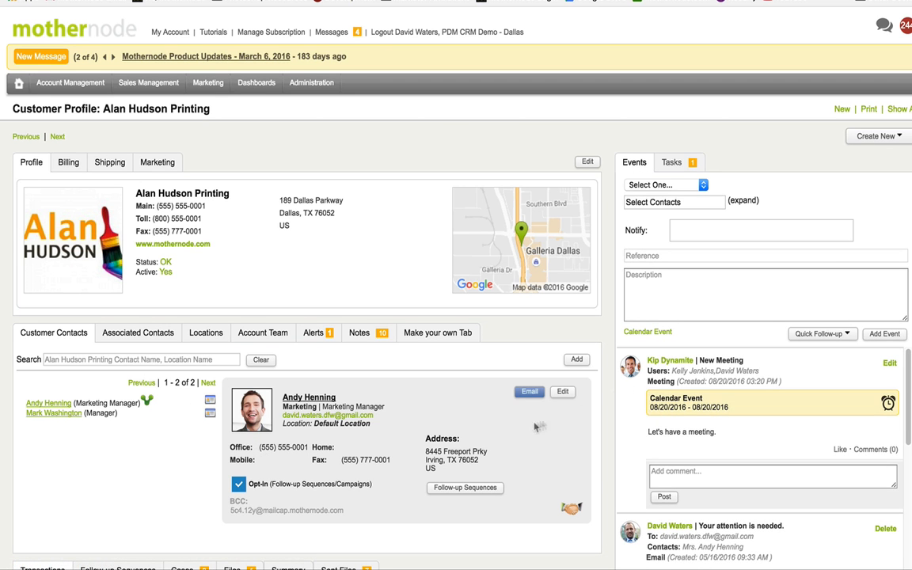
Remove the "Taekwondo America" sequence from the marketing manager contact's follow-up sequences and confirm the removal
{"action": "scroll", "coordinate": [457, 317], "scroll_direction": "down", "scroll_amount": 3}
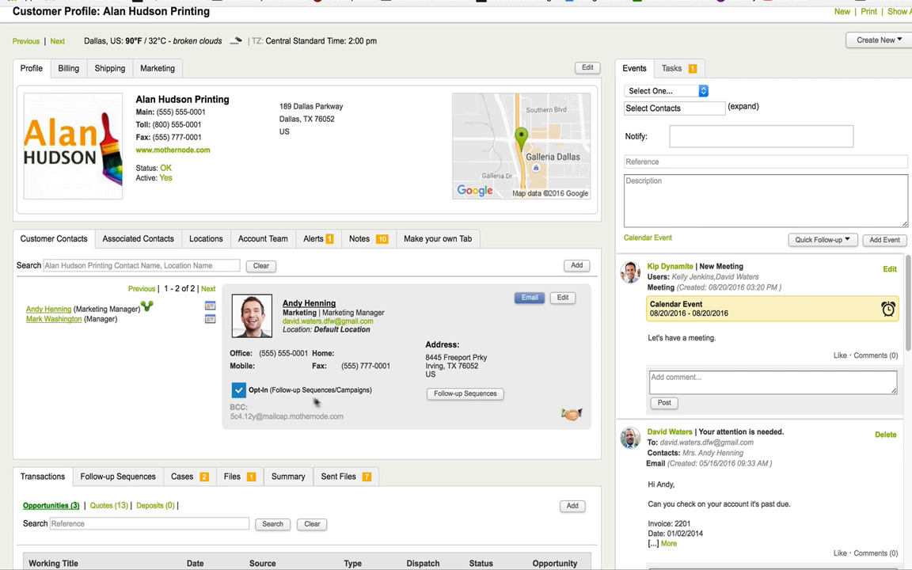
{"action": "left_click", "coordinate": [444, 395]}
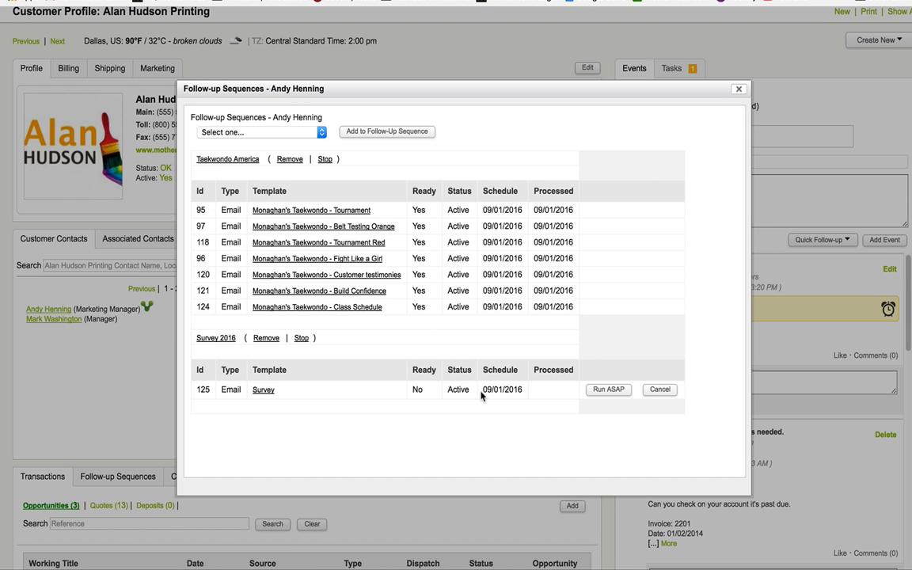
{"action": "left_click", "coordinate": [290, 160]}
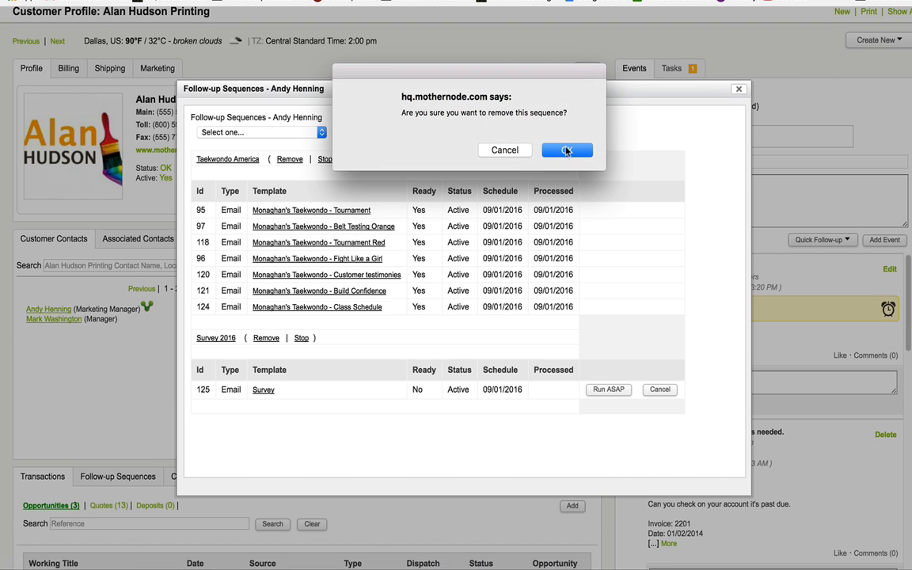
{"action": "left_click", "coordinate": [566, 150]}
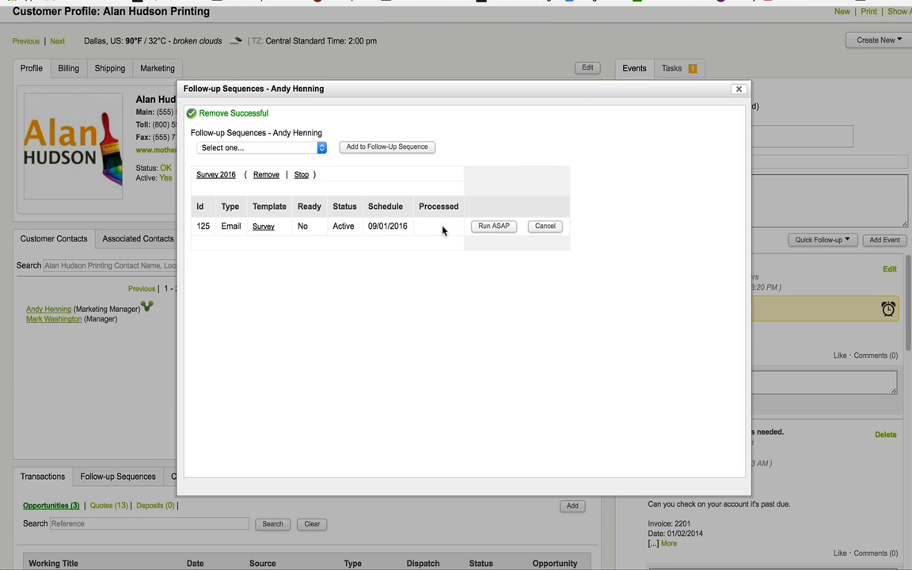
Remove the "Survey 2016" sequence from the marketing manager contact and add the contact to the "Marketing Example" follow-up sequence
{"action": "left_click", "coordinate": [266, 176]}
{"action": "left_click", "coordinate": [561, 155]}
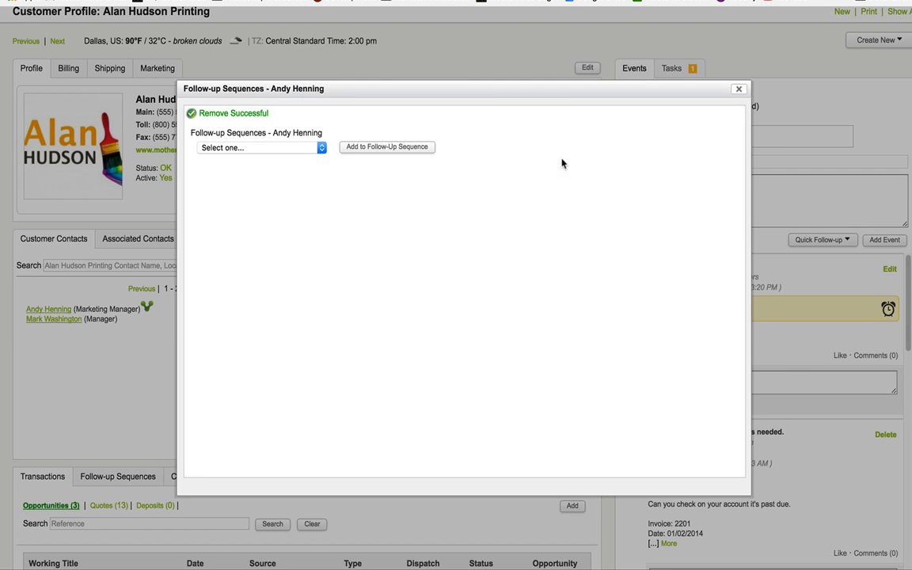
{"action": "left_click", "coordinate": [304, 151]}
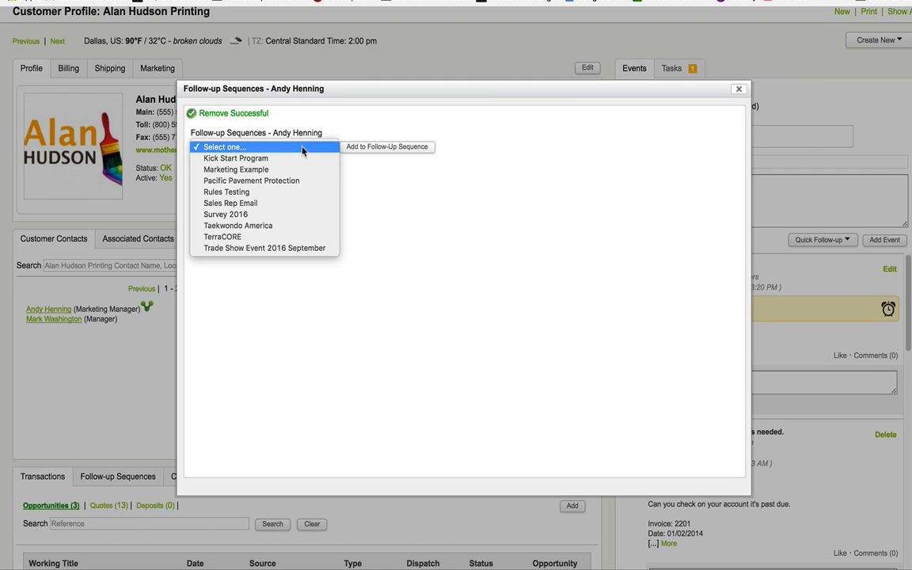
{"action": "left_click", "coordinate": [300, 170]}
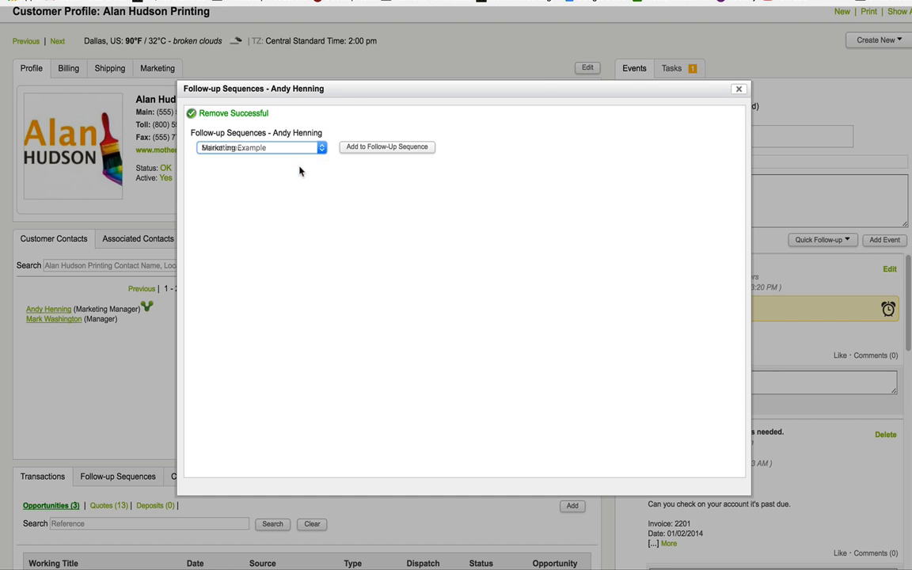
{"action": "left_click", "coordinate": [354, 150]}
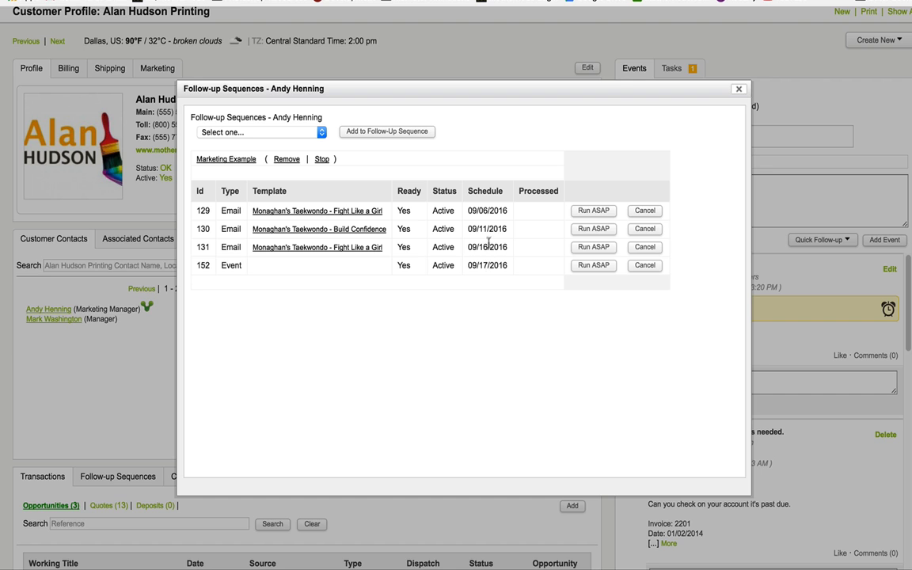
Set all three email steps of the contact's "Marketing Example" sequence to run as soon as possible, confirming each, and close the sequence window
{"action": "left_click", "coordinate": [577, 214]}
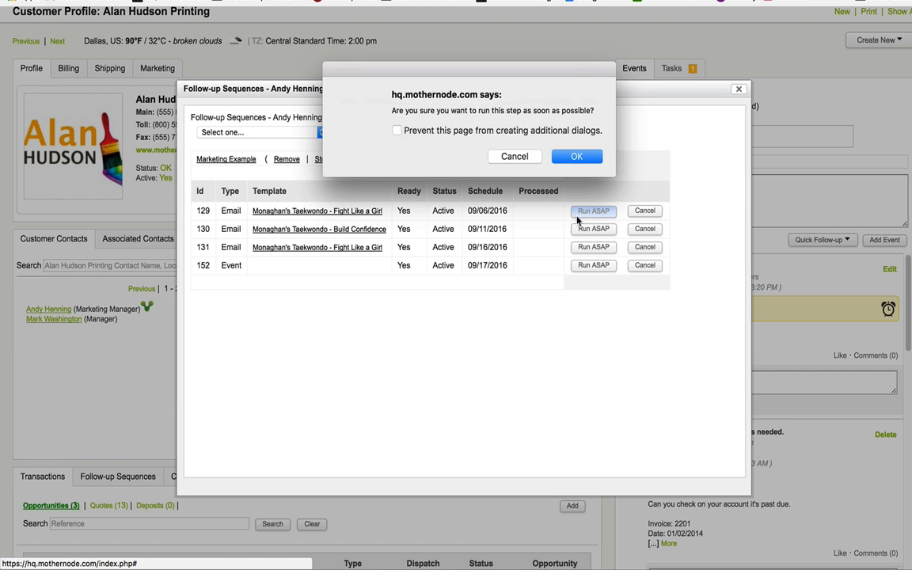
{"action": "left_click", "coordinate": [578, 156]}
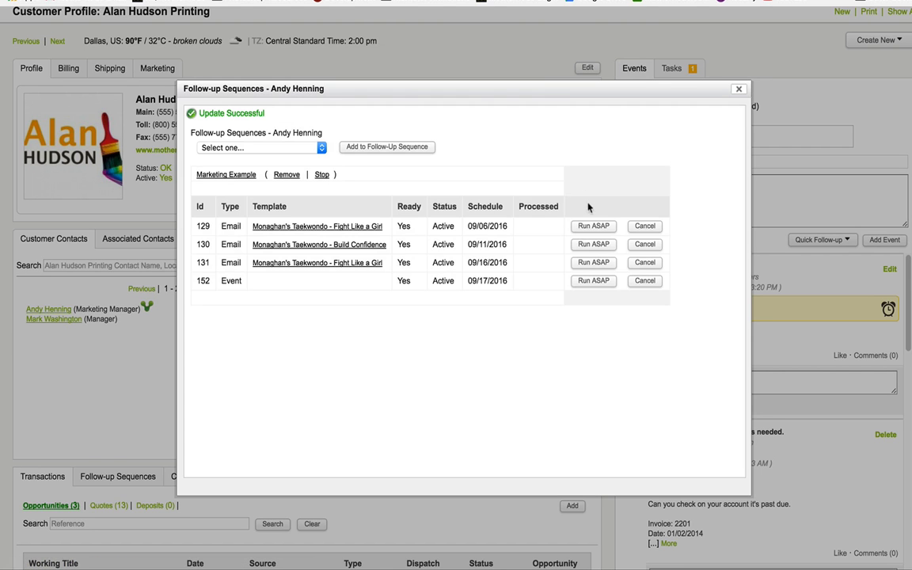
{"action": "left_click", "coordinate": [590, 246]}
{"action": "left_click", "coordinate": [576, 158]}
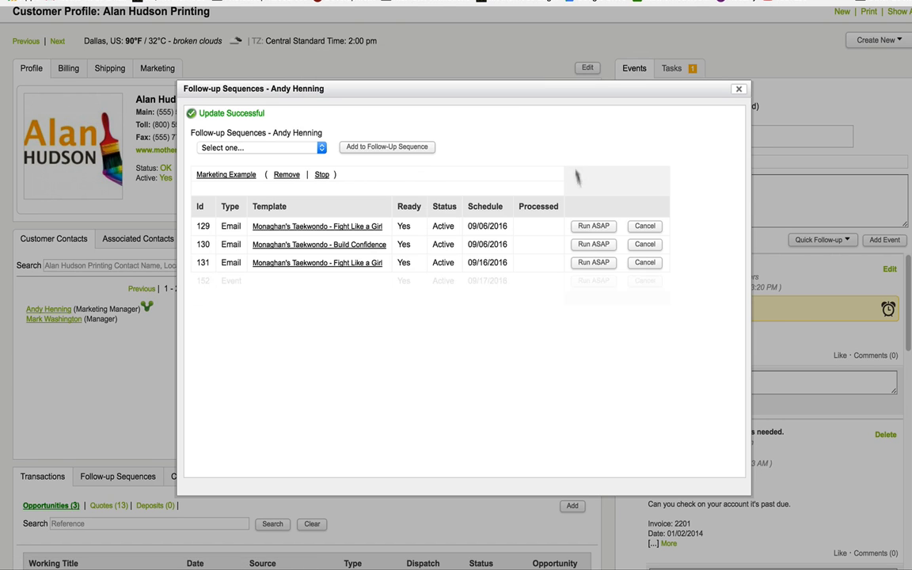
{"action": "left_click", "coordinate": [593, 262]}
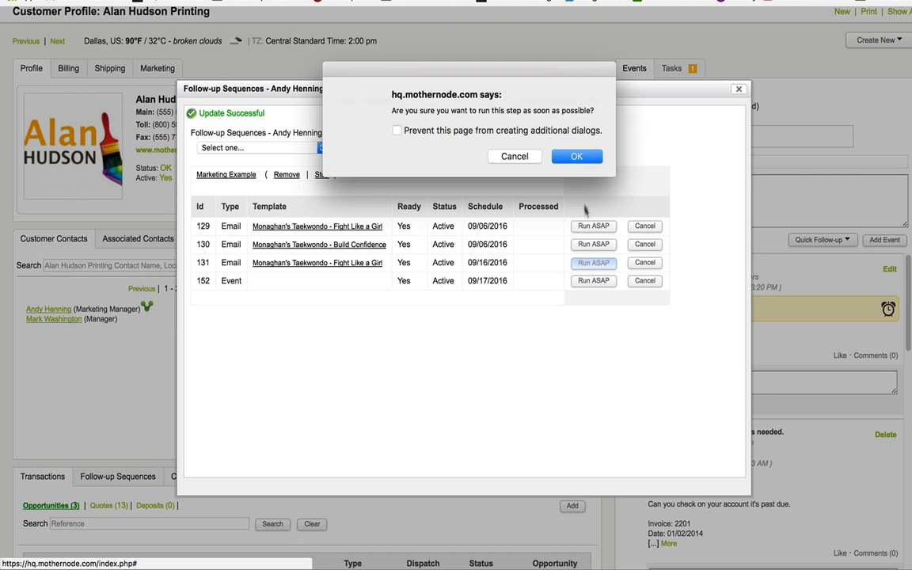
{"action": "left_click", "coordinate": [577, 156]}
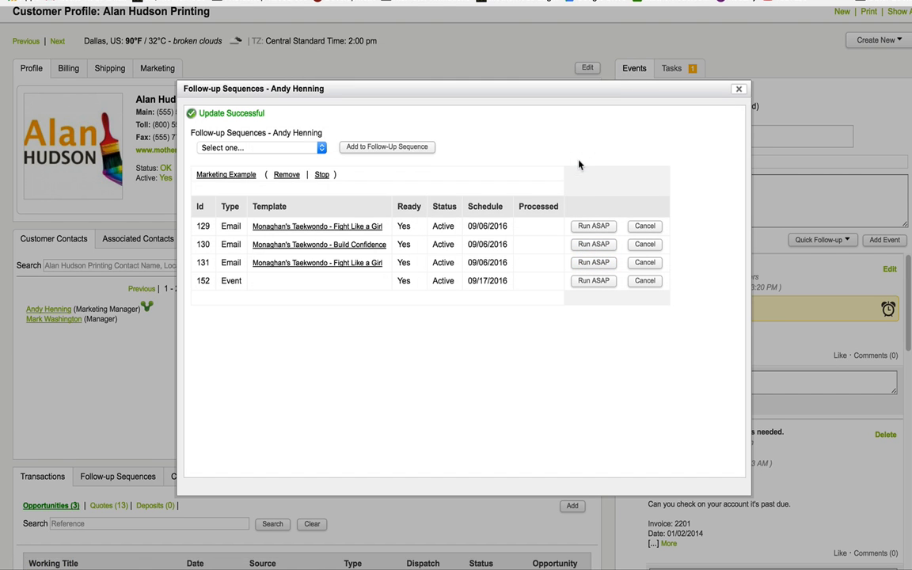
{"action": "left_click", "coordinate": [738, 91]}
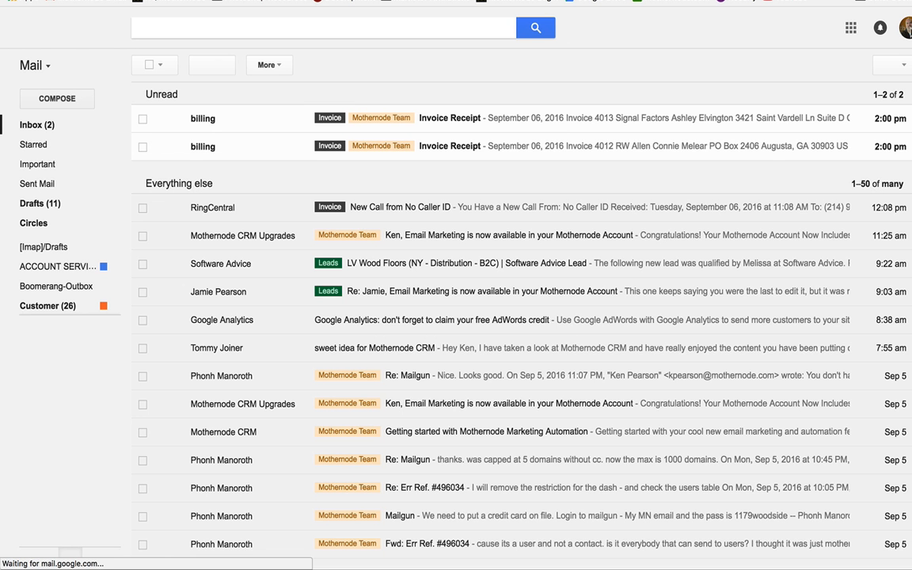
In Gmail, switch to the contact's mail account and check the inbox for the sequence emails, including the "Calendar Event: Lead 344 - Solar" message
{"action": "left_click", "coordinate": [905, 28]}
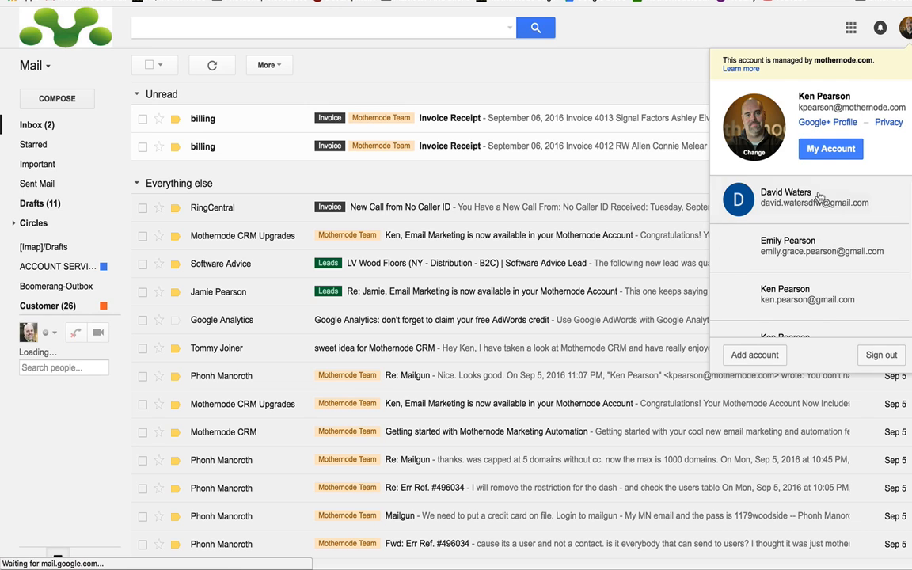
{"action": "left_click", "coordinate": [792, 198]}
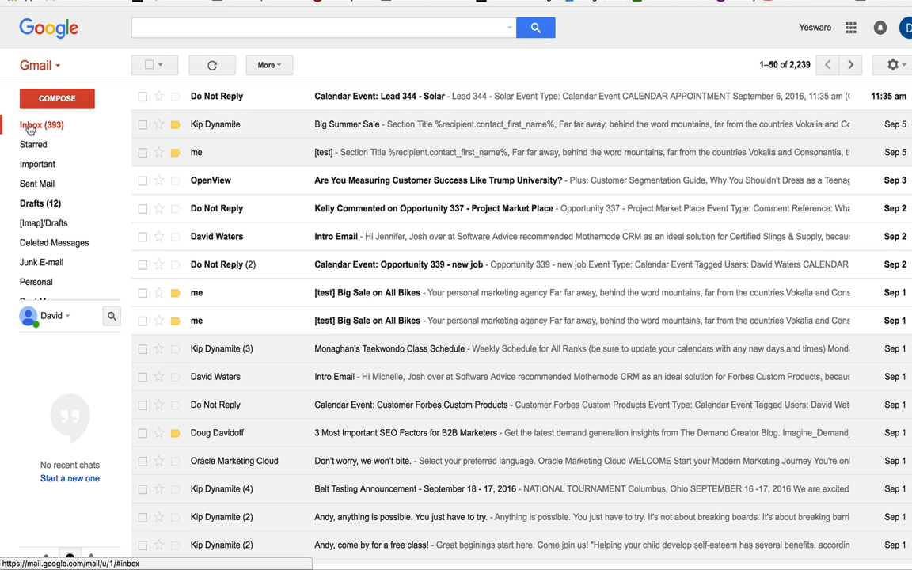
{"action": "left_click", "coordinate": [30, 129]}
{"action": "left_click", "coordinate": [203, 96]}
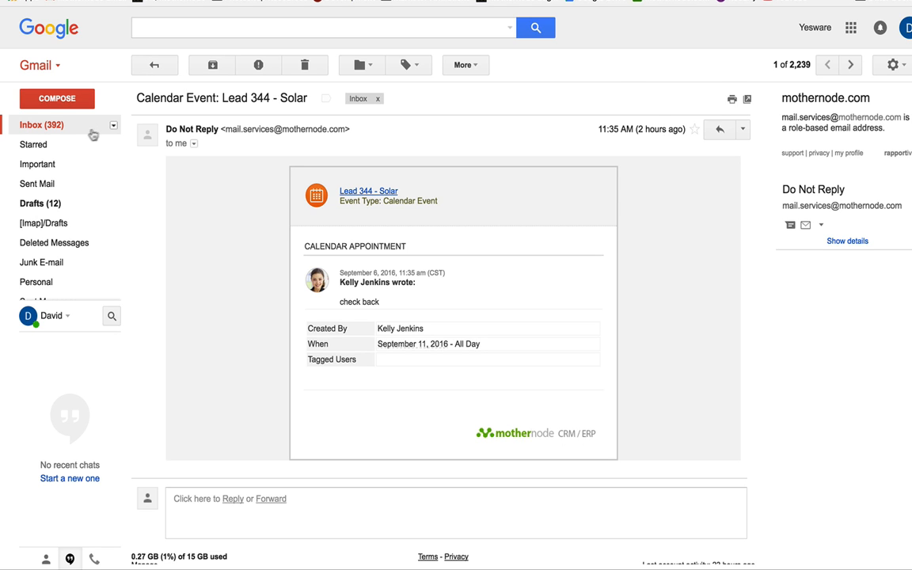
{"action": "left_click", "coordinate": [55, 124]}
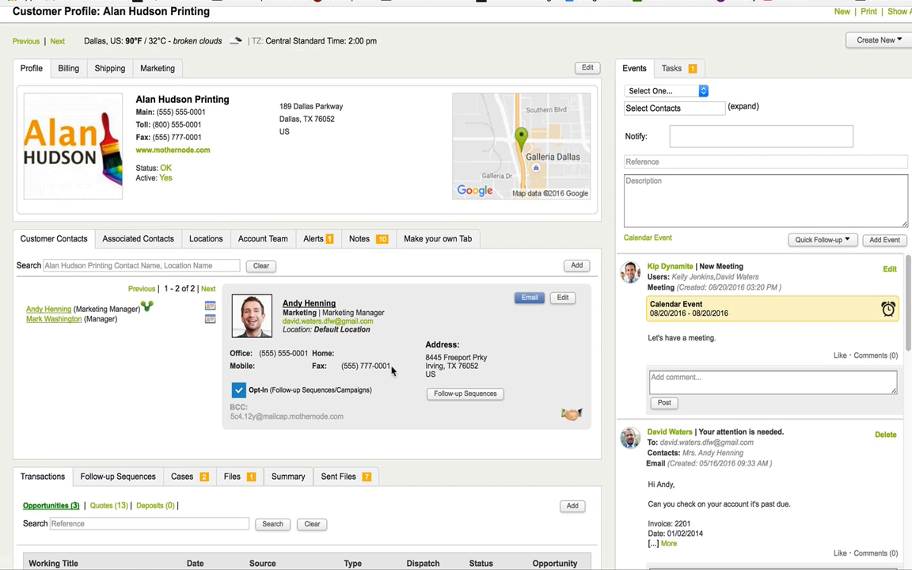
Back in Mothernode, check the schedule and processing status of the marketing manager contact's follow-up sequence steps
{"action": "left_click", "coordinate": [440, 393]}
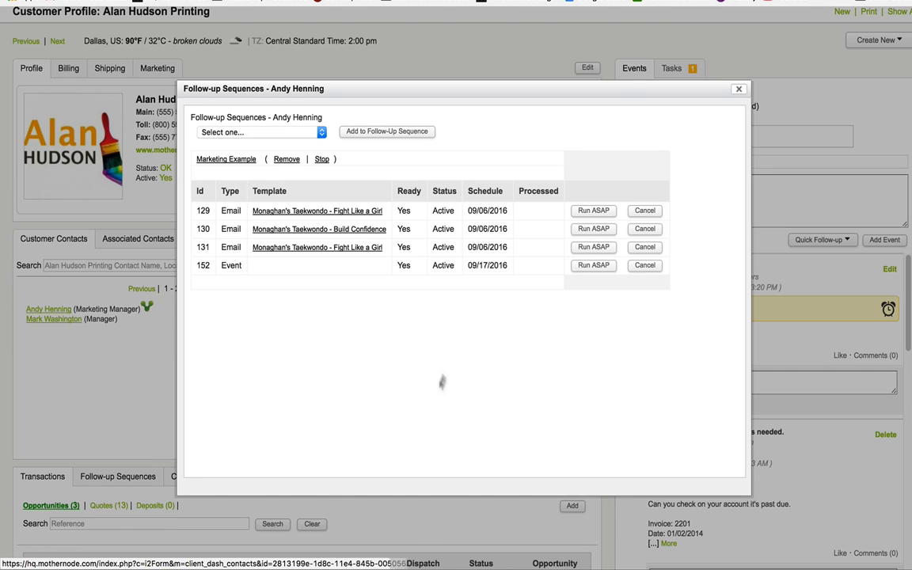
{"action": "left_click", "coordinate": [739, 89]}
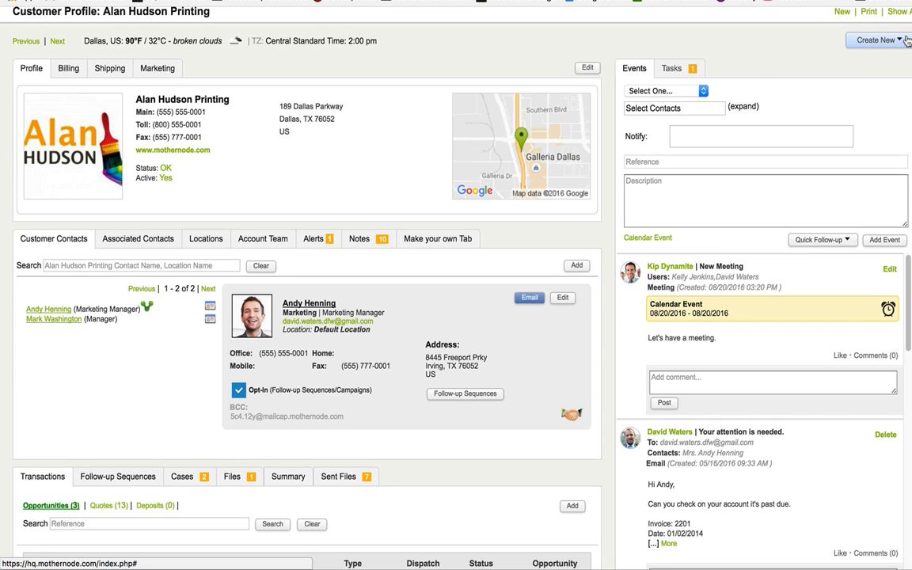
Open the "Marketing Example" sequence from the follow-up sequences list and examine each step's delay, template, deliveries and opens
{"action": "scroll", "coordinate": [907, 41], "scroll_direction": "up", "scroll_amount": 3}
{"action": "left_click", "coordinate": [139, 82]}
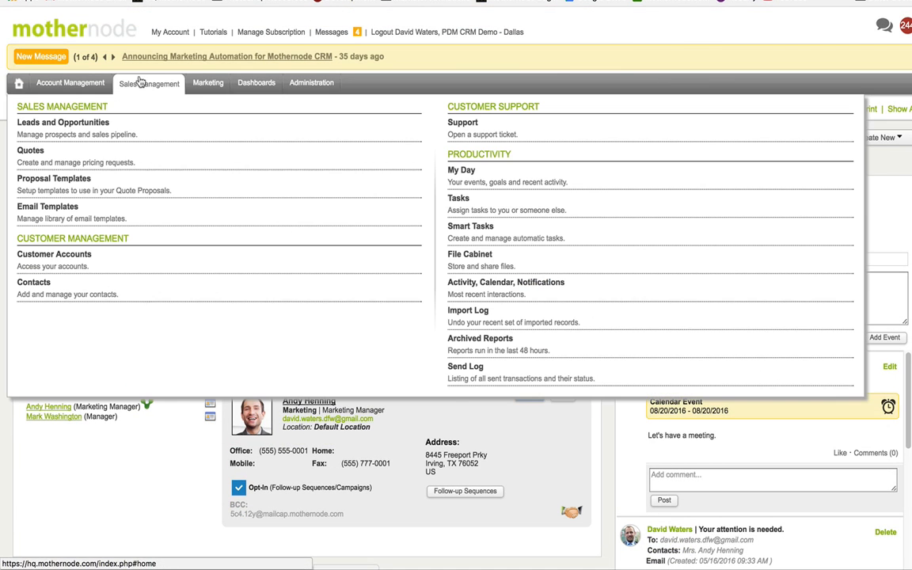
{"action": "left_click", "coordinate": [208, 82]}
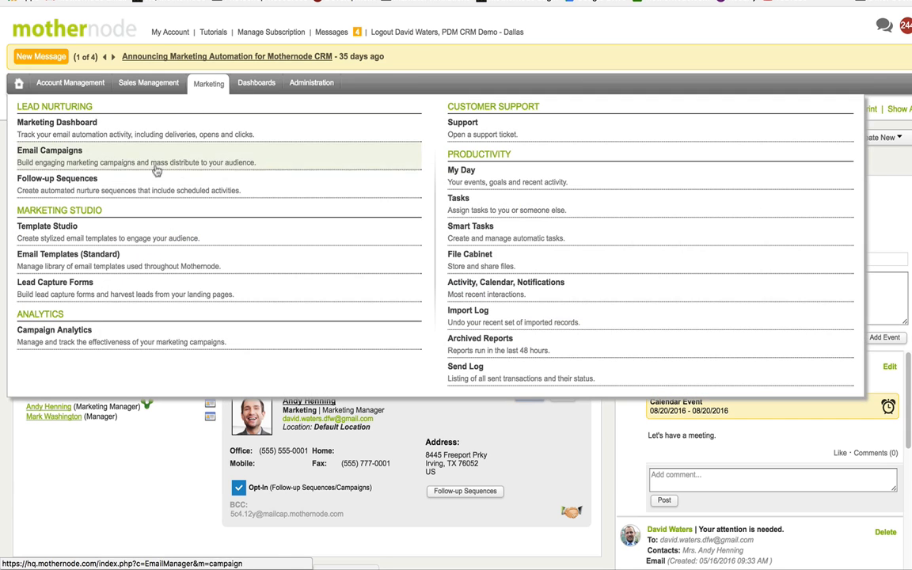
{"action": "left_click", "coordinate": [139, 188]}
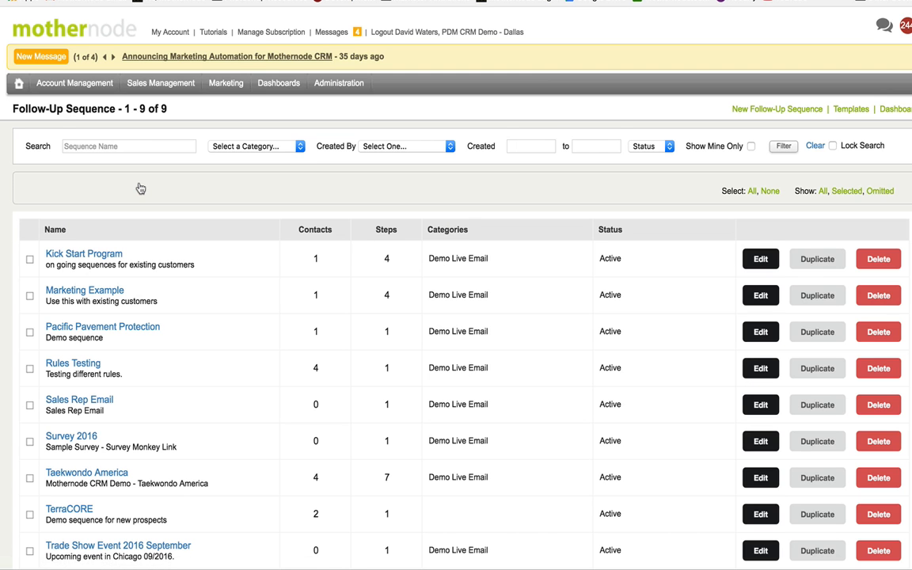
{"action": "left_click", "coordinate": [97, 291]}
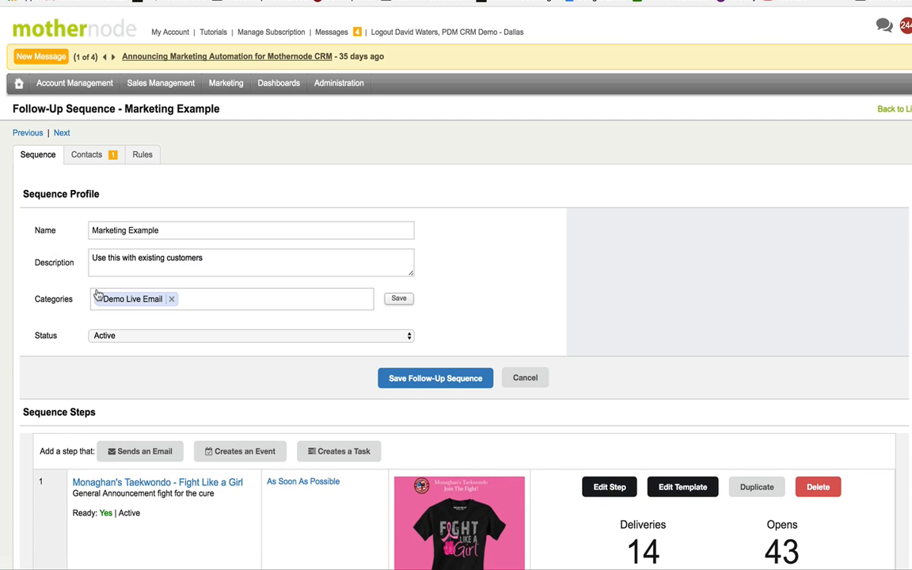
{"action": "scroll", "coordinate": [754, 277], "scroll_direction": "down", "scroll_amount": 10}
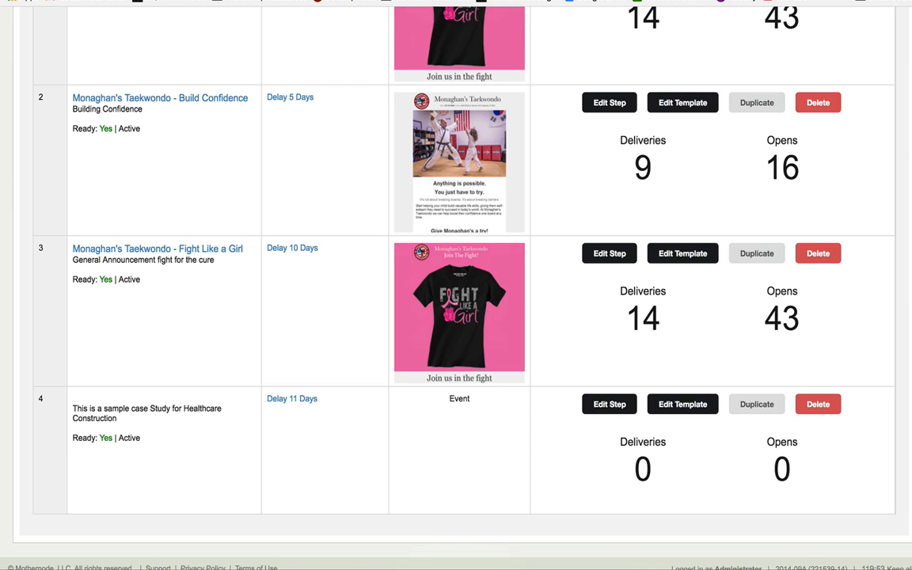
{"action": "scroll", "coordinate": [457, 277], "scroll_direction": "up", "scroll_amount": 3}
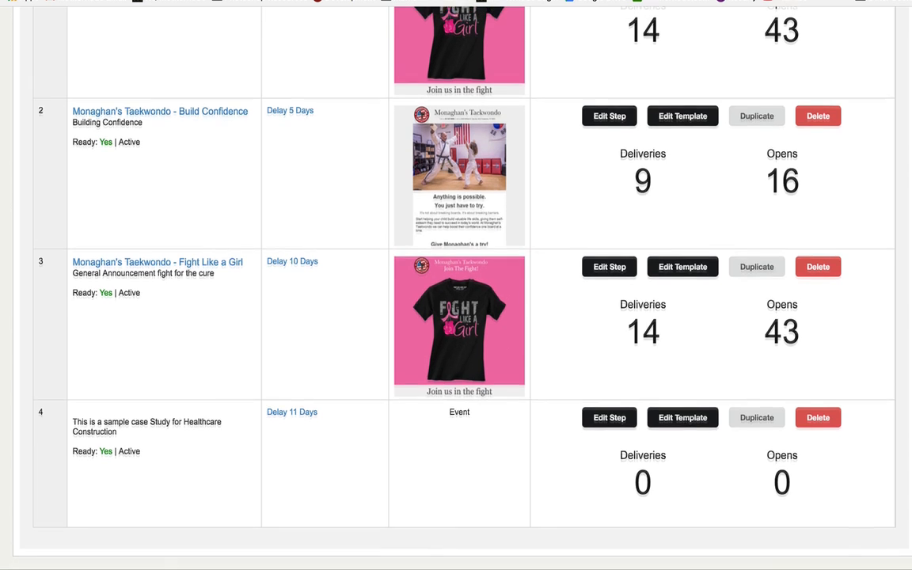
{"action": "scroll", "coordinate": [456, 277], "scroll_direction": "up", "scroll_amount": 1}
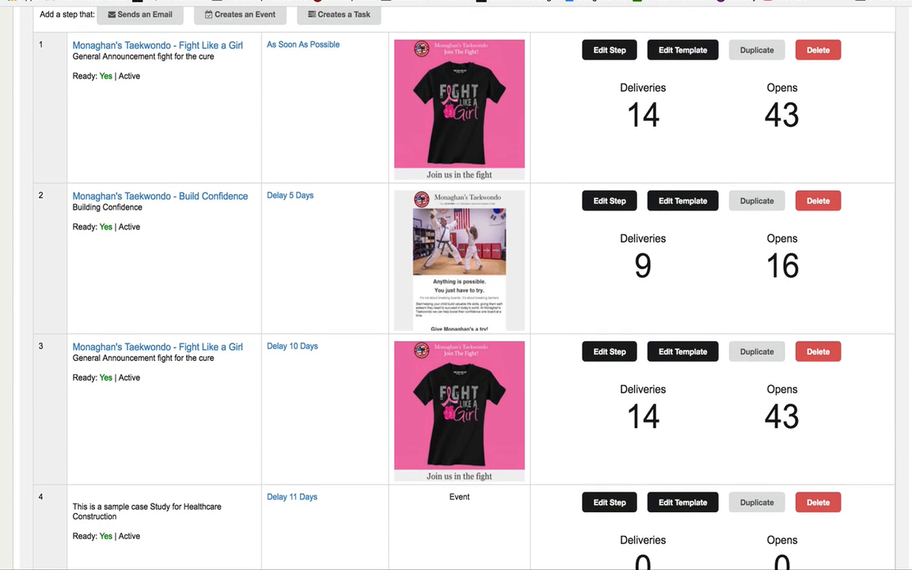
{"action": "scroll", "coordinate": [456, 285], "scroll_direction": "up", "scroll_amount": 4}
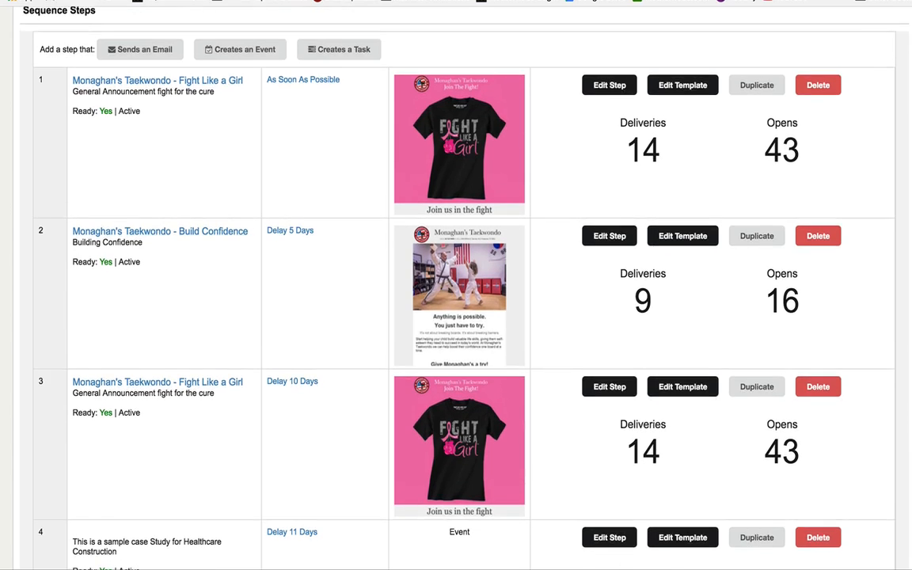
{"action": "scroll", "coordinate": [457, 285], "scroll_direction": "up", "scroll_amount": 7}
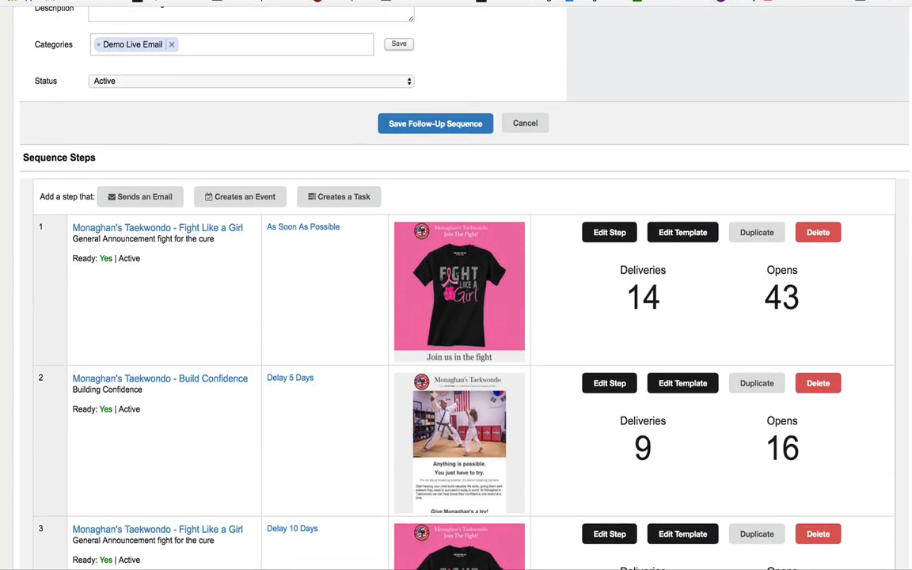
{"action": "scroll", "coordinate": [854, 327], "scroll_direction": "down", "scroll_amount": 15}
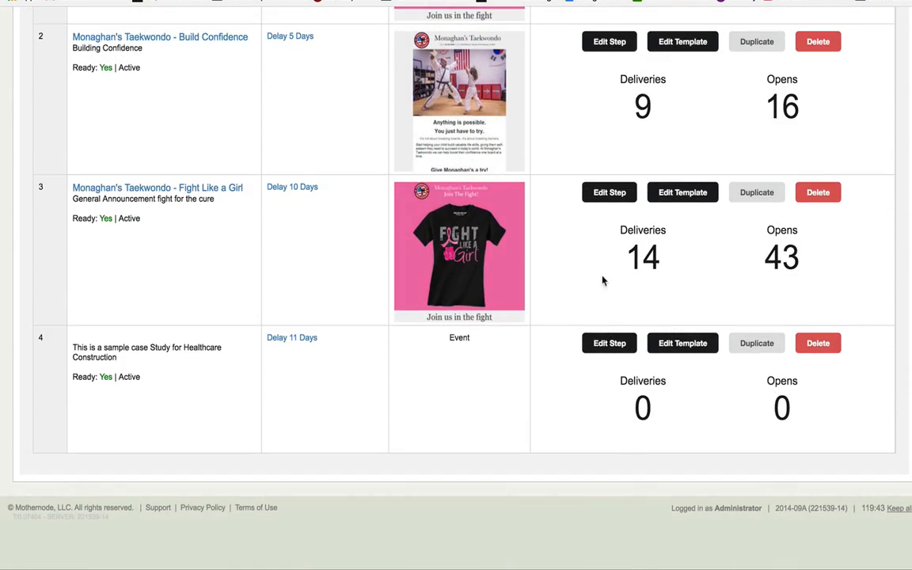
Open the details of the sequence's event step to check its schedule and call settings, and return to the follow-up sequence list
{"action": "left_click", "coordinate": [606, 343]}
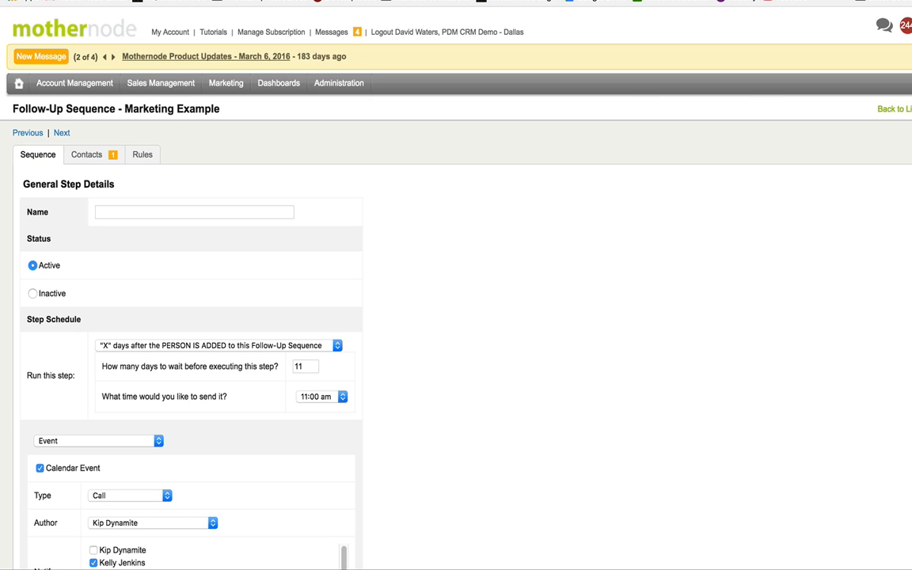
{"action": "scroll", "coordinate": [911, 441], "scroll_direction": "down", "scroll_amount": 5}
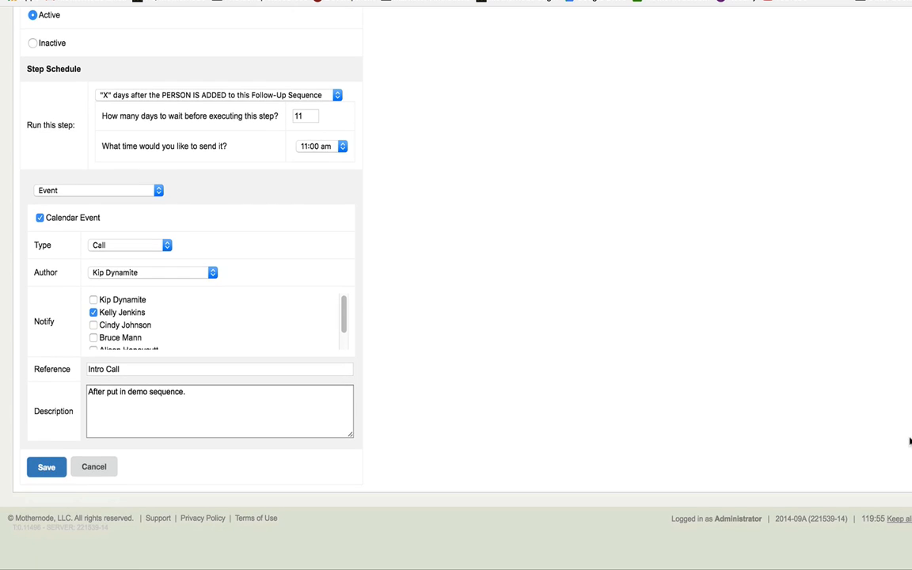
{"action": "scroll", "coordinate": [910, 441], "scroll_direction": "up", "scroll_amount": 5}
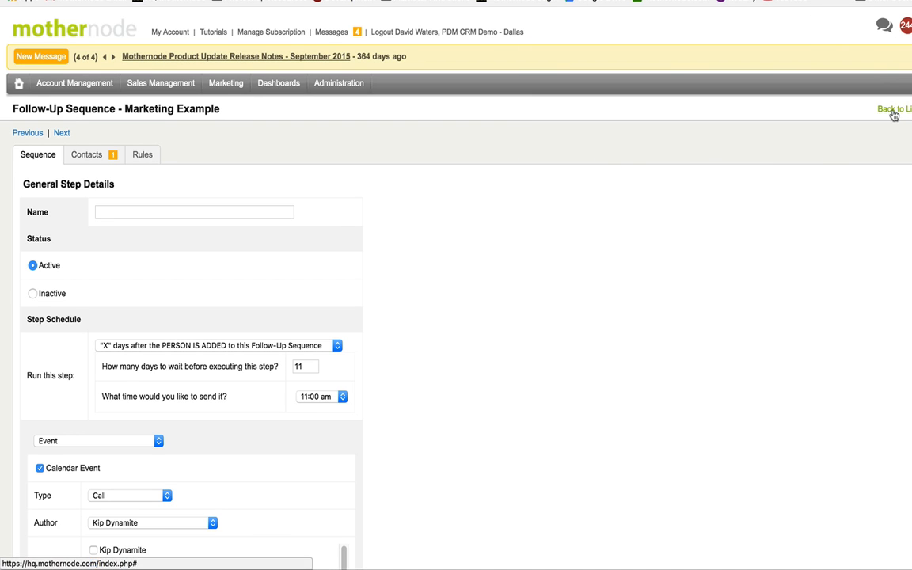
{"action": "left_click", "coordinate": [894, 116]}
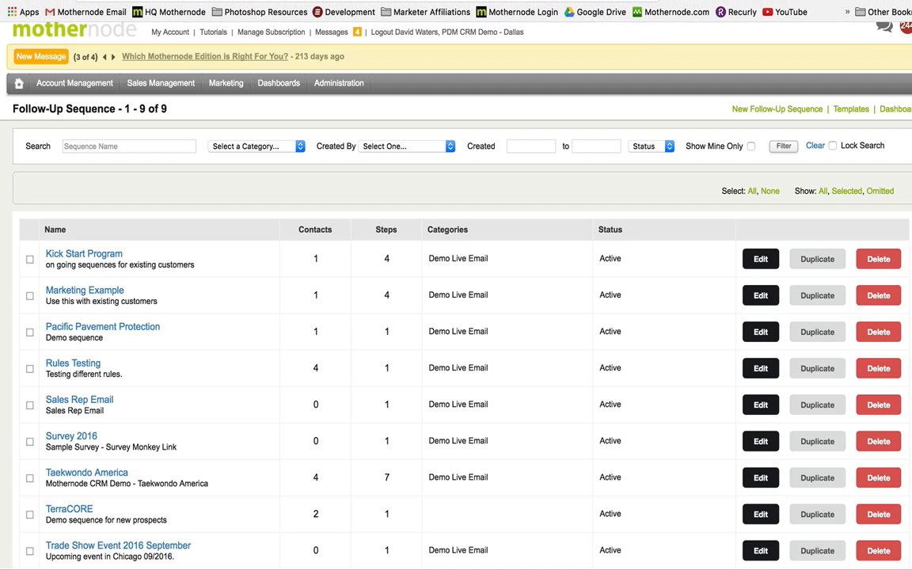
Switch to the contact's Gmail inbox, open the received "anything is possible. You just have to try." email and read through its content
{"action": "left_click", "coordinate": [494, 1]}
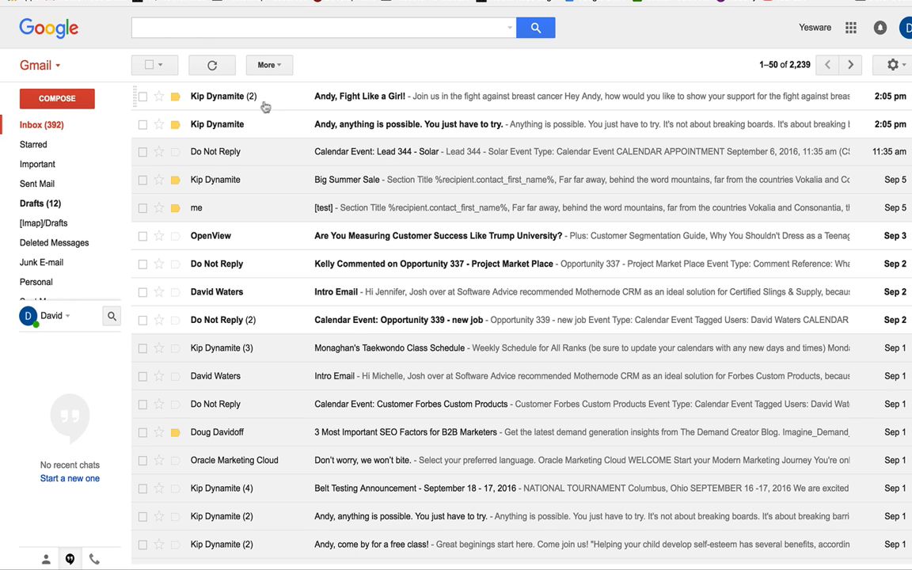
{"action": "left_click", "coordinate": [223, 124]}
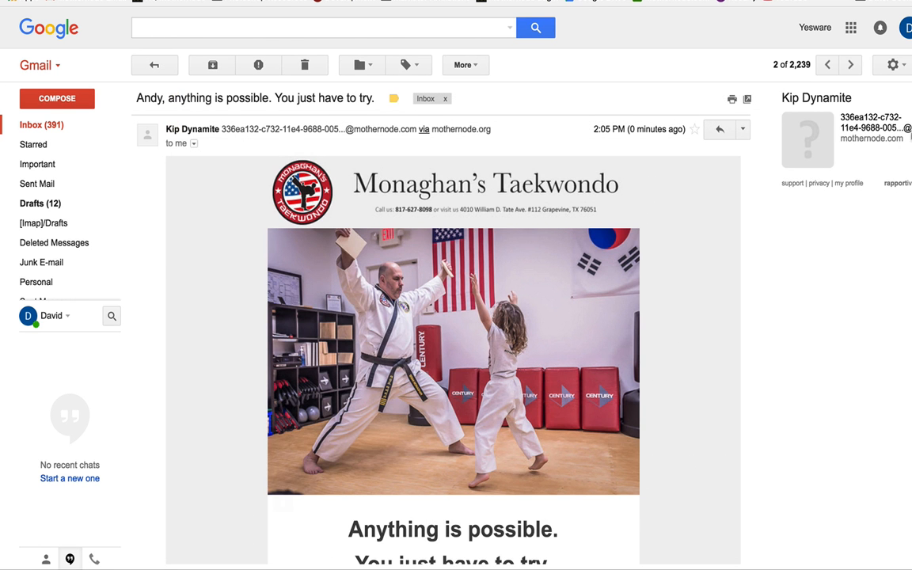
{"action": "scroll", "coordinate": [453, 317], "scroll_direction": "down", "scroll_amount": 12}
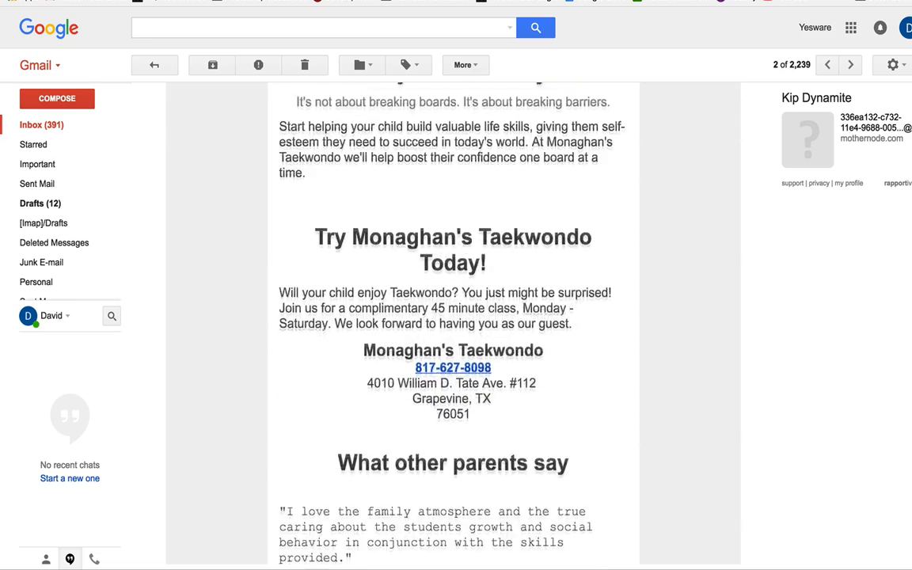
{"action": "scroll", "coordinate": [453, 317], "scroll_direction": "down", "scroll_amount": 4}
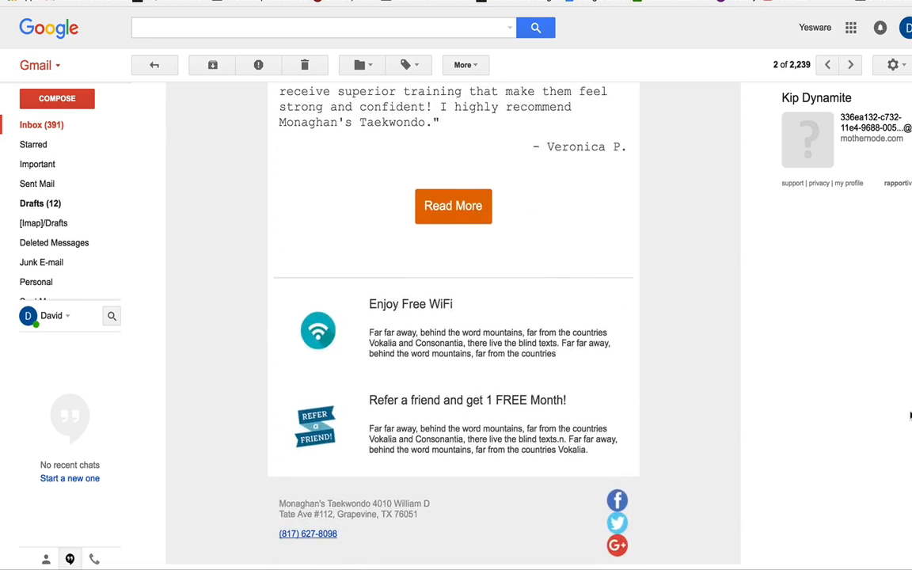
{"action": "scroll", "coordinate": [453, 317], "scroll_direction": "up", "scroll_amount": 7}
{"action": "scroll", "coordinate": [453, 317], "scroll_direction": "up", "scroll_amount": 10}
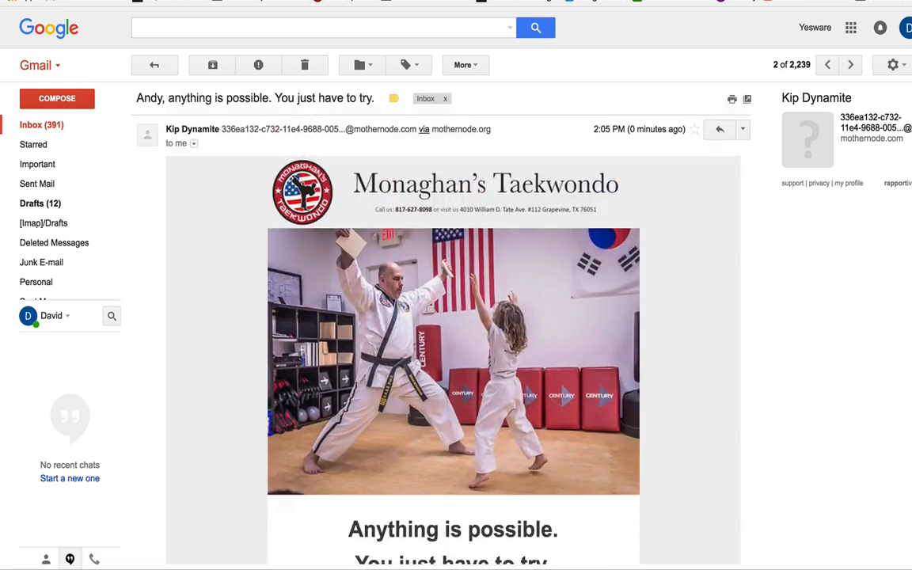
Return to the Gmail inbox, open the received "Fight Like a Girl!" email and read through its content
{"action": "left_click", "coordinate": [162, 66]}
{"action": "left_click", "coordinate": [206, 95]}
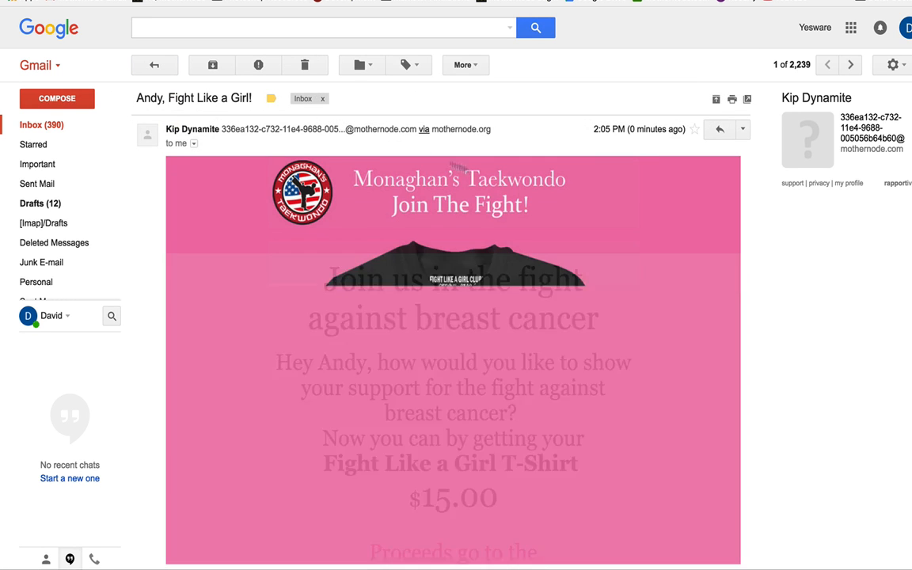
{"action": "scroll", "coordinate": [453, 323], "scroll_direction": "down", "scroll_amount": 10}
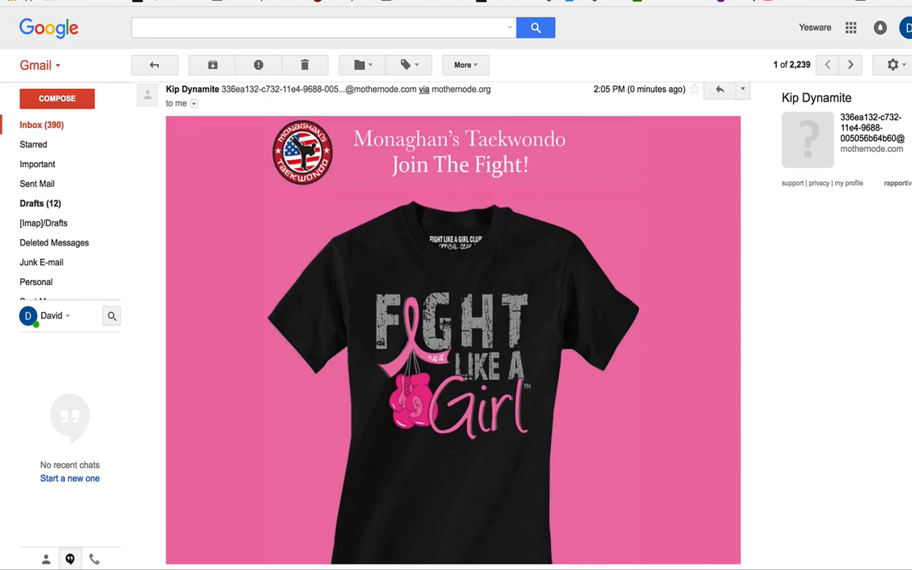
{"action": "scroll", "coordinate": [453, 323], "scroll_direction": "down", "scroll_amount": 5}
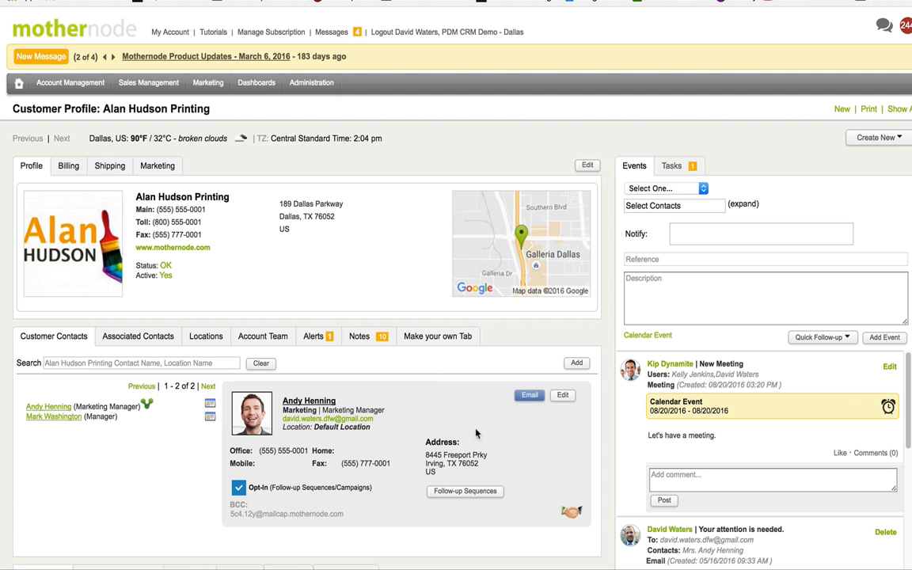
Back in Mothernode, check the marketing manager contact's follow-up sequence steps for their processed dates and close the overview
{"action": "left_click", "coordinate": [467, 491]}
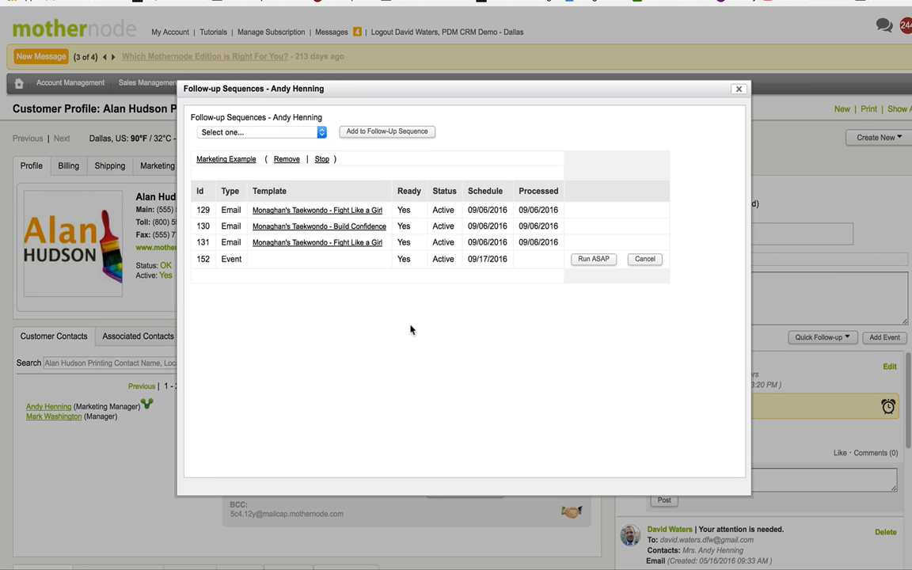
{"action": "left_click", "coordinate": [739, 89]}
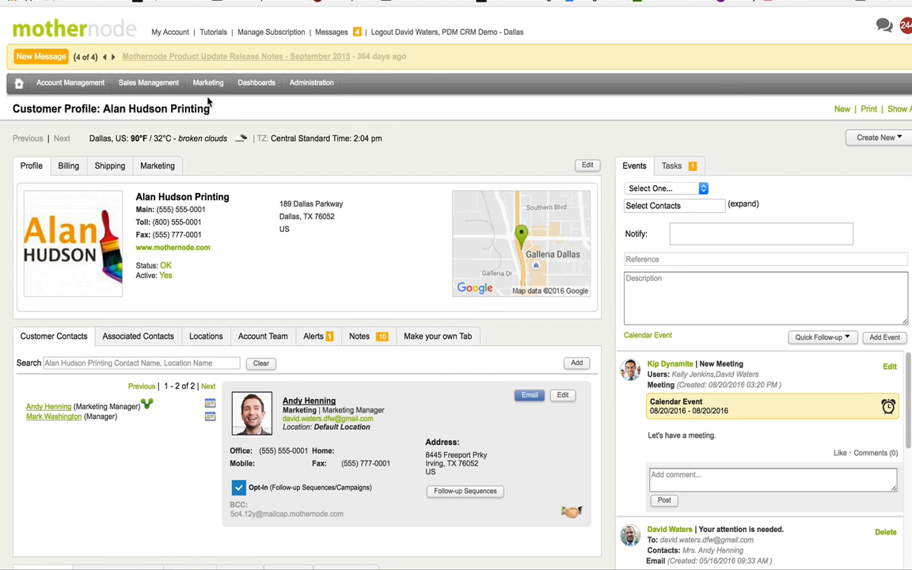
Open the marketing dashboard and examine the Alan Hudson Printing contact's expanded history of email deliveries and opens
{"action": "mouse_move", "coordinate": [208, 83]}
{"action": "left_click", "coordinate": [198, 129]}
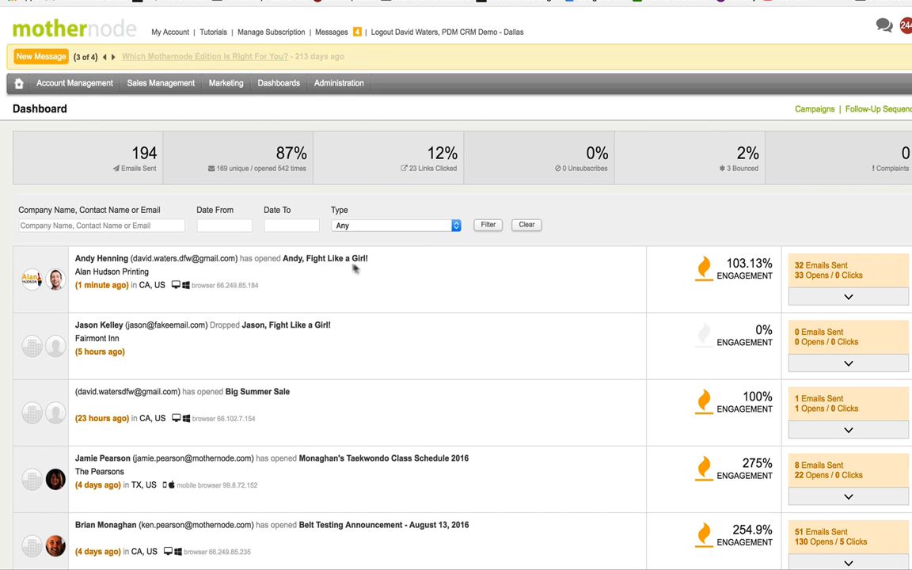
{"action": "left_click", "coordinate": [860, 301]}
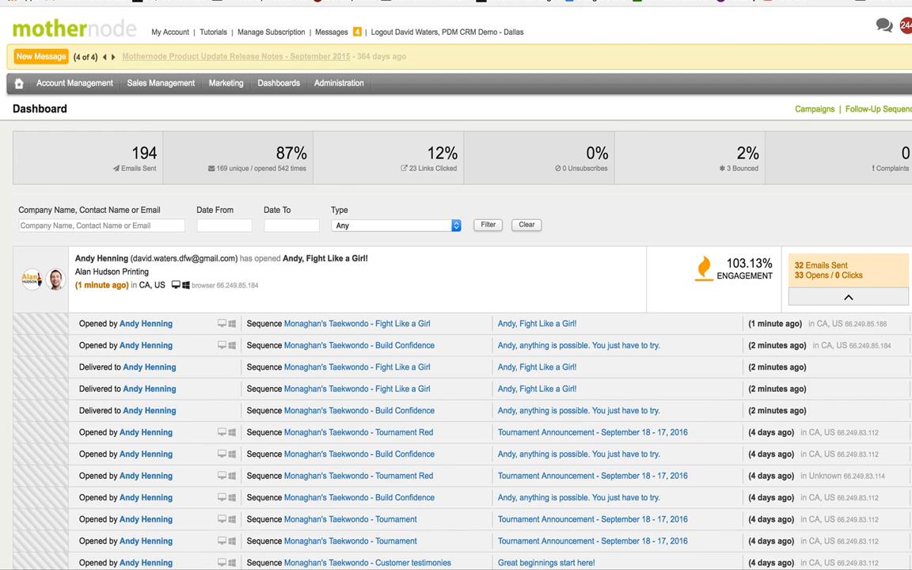
{"action": "scroll", "coordinate": [861, 301], "scroll_direction": "down", "scroll_amount": 4}
{"action": "scroll", "coordinate": [457, 317], "scroll_direction": "down", "scroll_amount": 1}
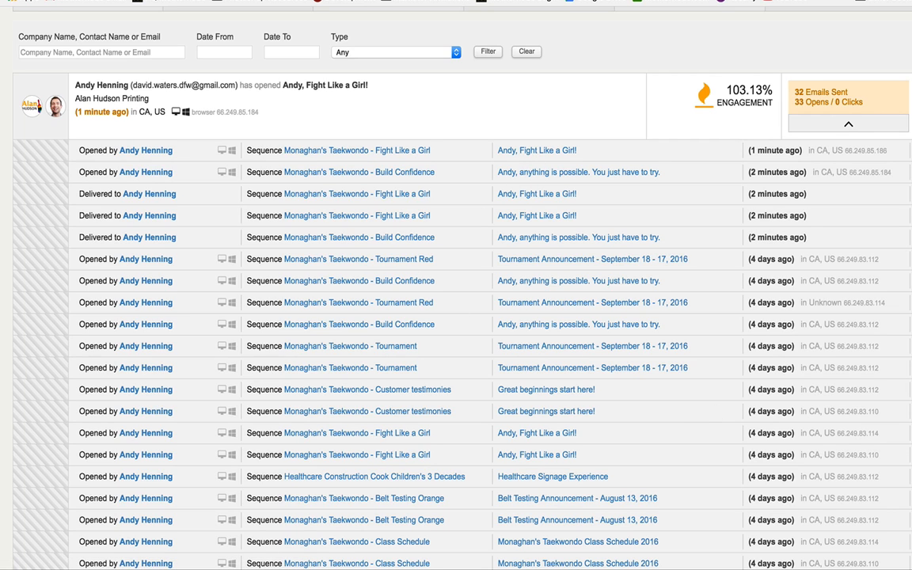
{"action": "scroll", "coordinate": [456, 317], "scroll_direction": "down", "scroll_amount": 5}
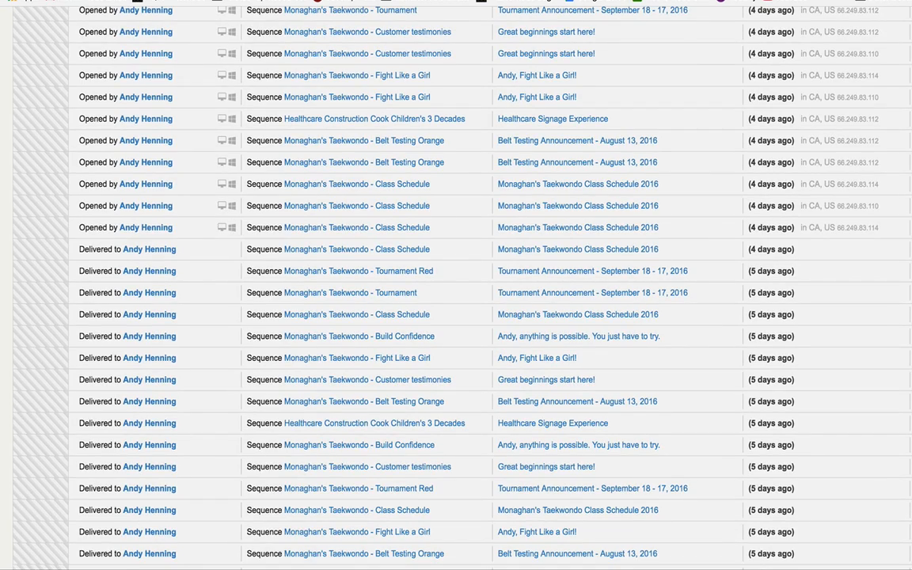
{"action": "scroll", "coordinate": [457, 285], "scroll_direction": "down", "scroll_amount": 4}
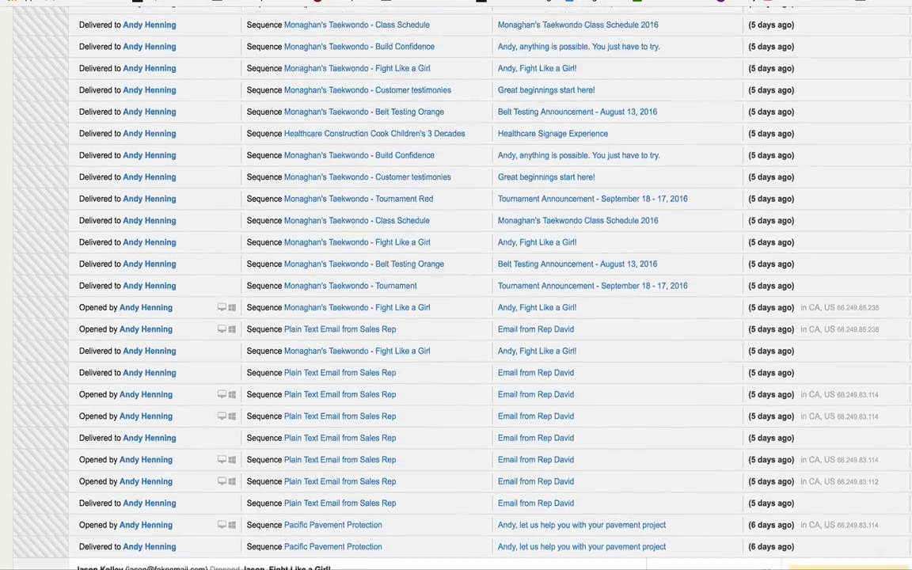
{"action": "scroll", "coordinate": [457, 317], "scroll_direction": "up", "scroll_amount": 15}
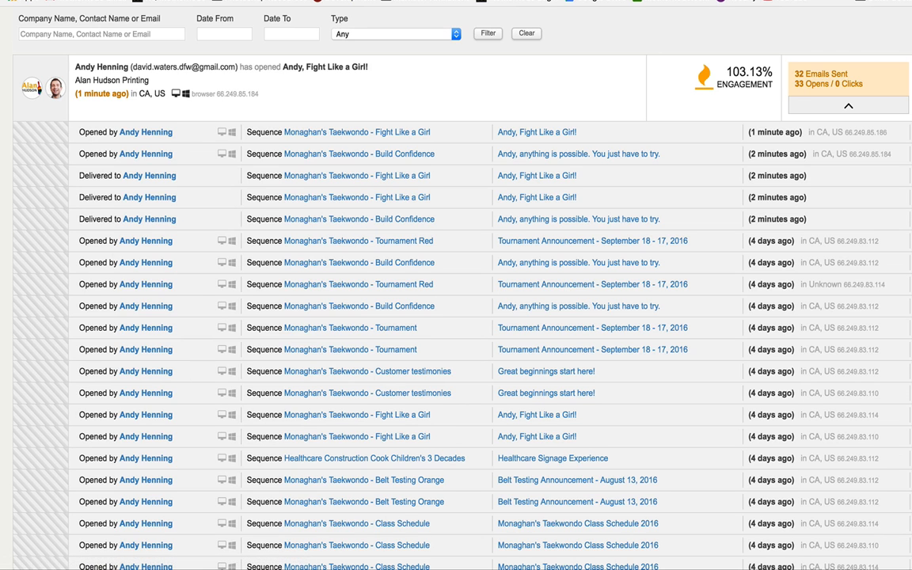
{"action": "scroll", "coordinate": [800, 128], "scroll_direction": "up", "scroll_amount": 5}
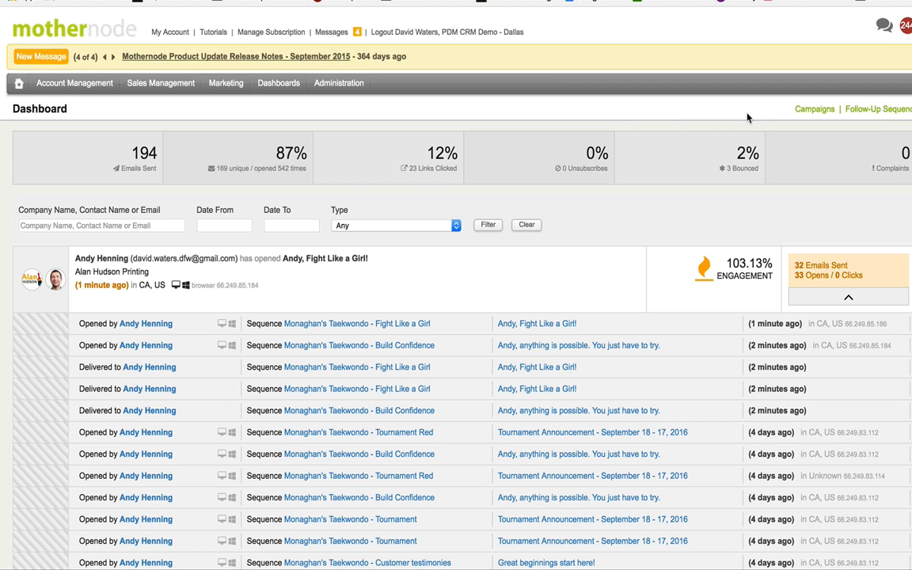
{"action": "left_click", "coordinate": [494, 1]}
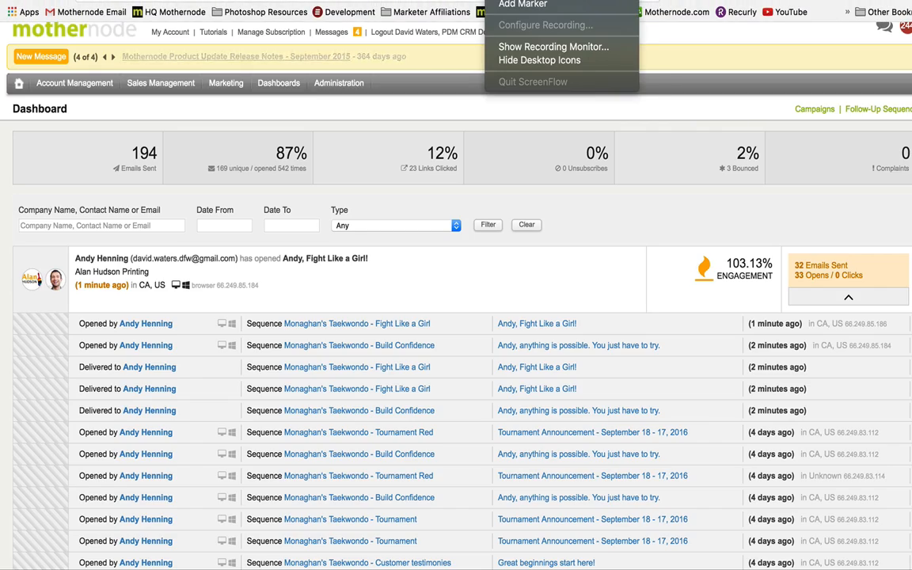